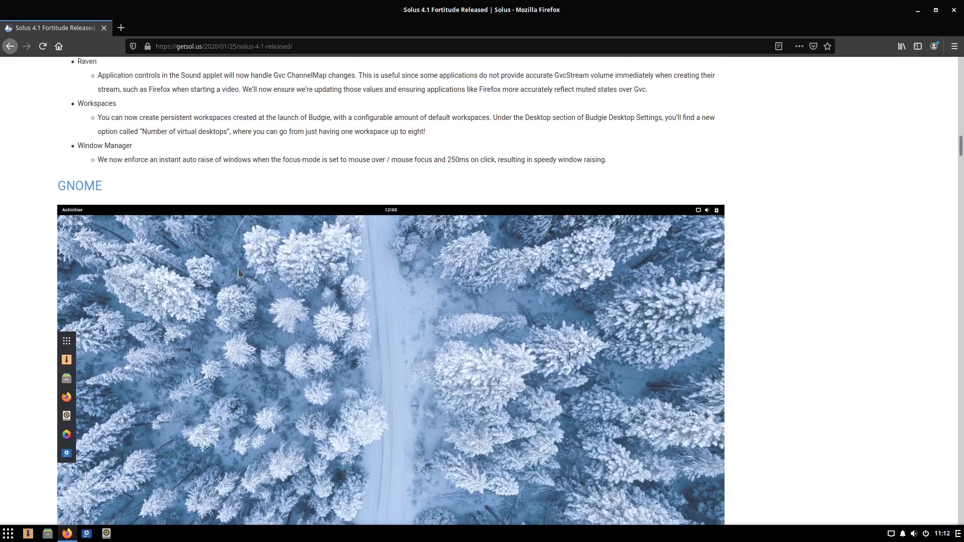
Read the GNOME, MATE and Plasma sections of the Solus 4.1 release notes, and close the browser
scroll(239, 272, down, 3)
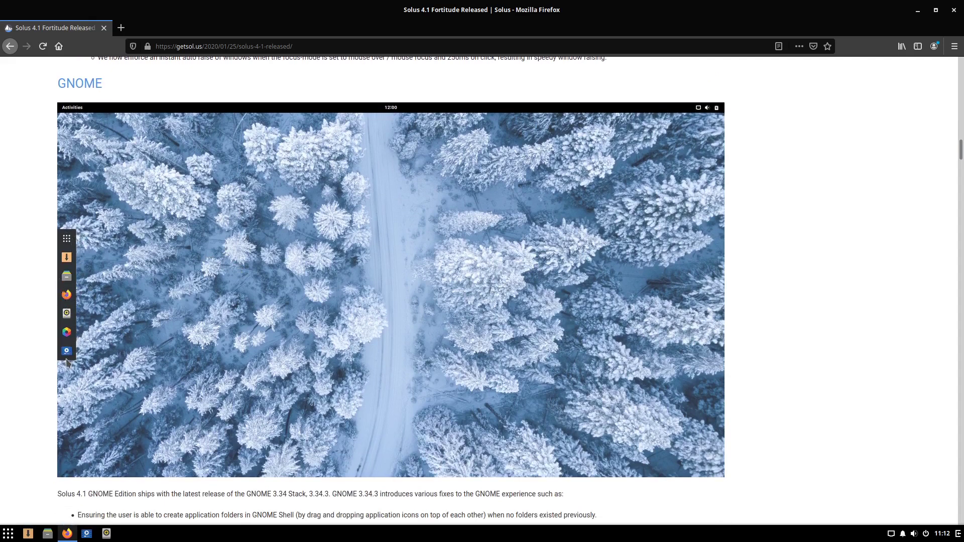
scroll(101, 281, down, 1)
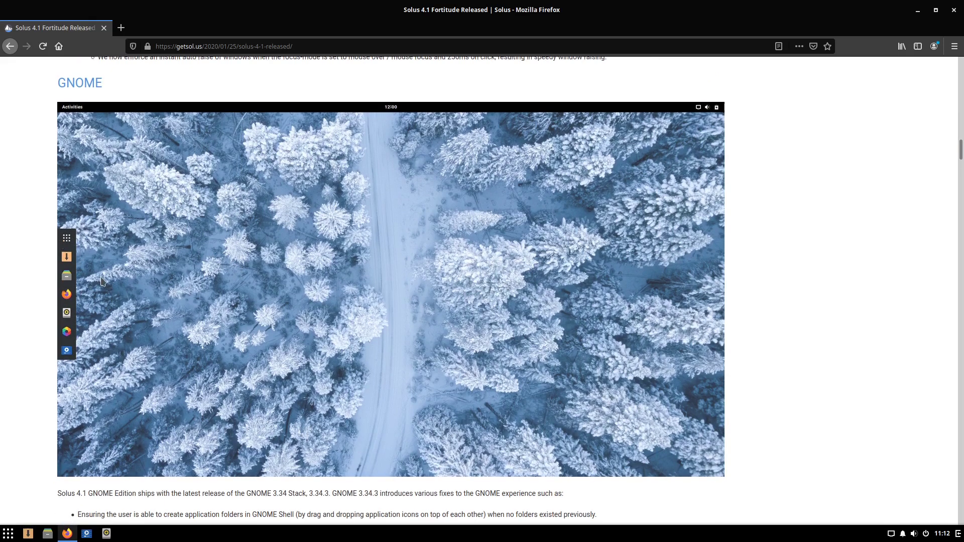
scroll(101, 281, down, 10)
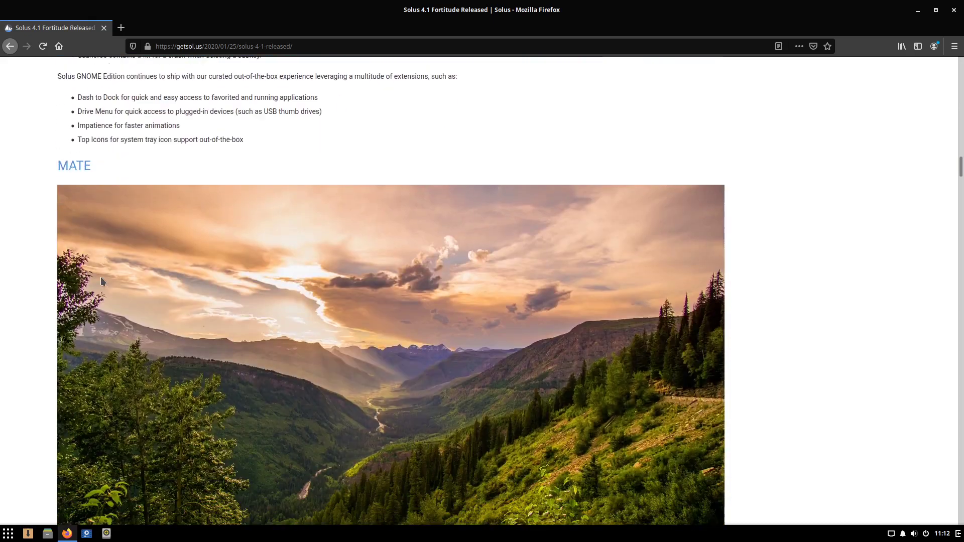
scroll(101, 281, down, 2)
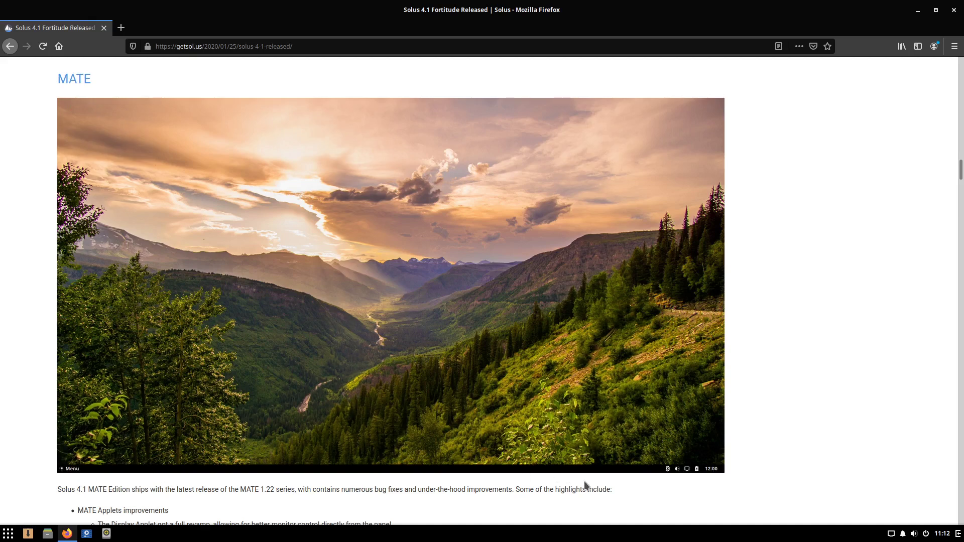
scroll(254, 378, down, 7)
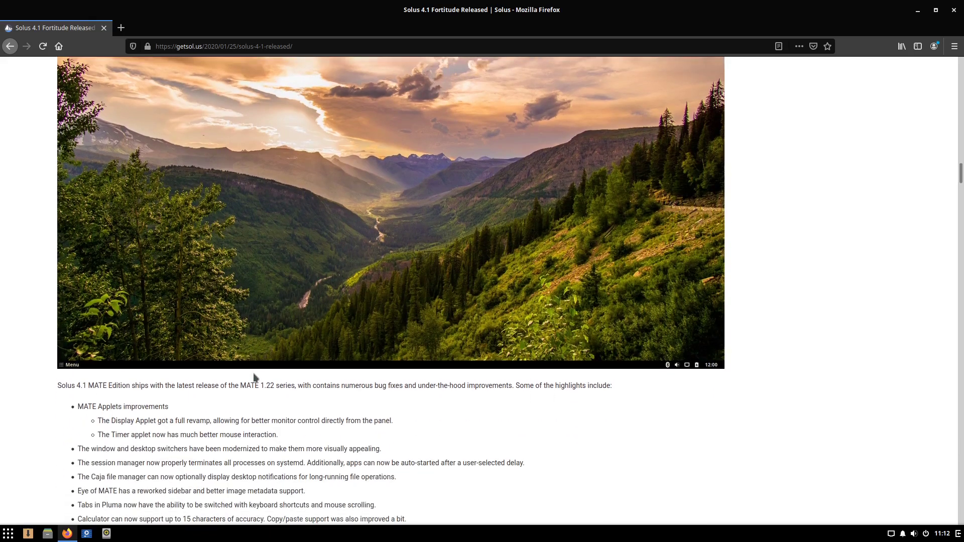
scroll(253, 378, down, 6)
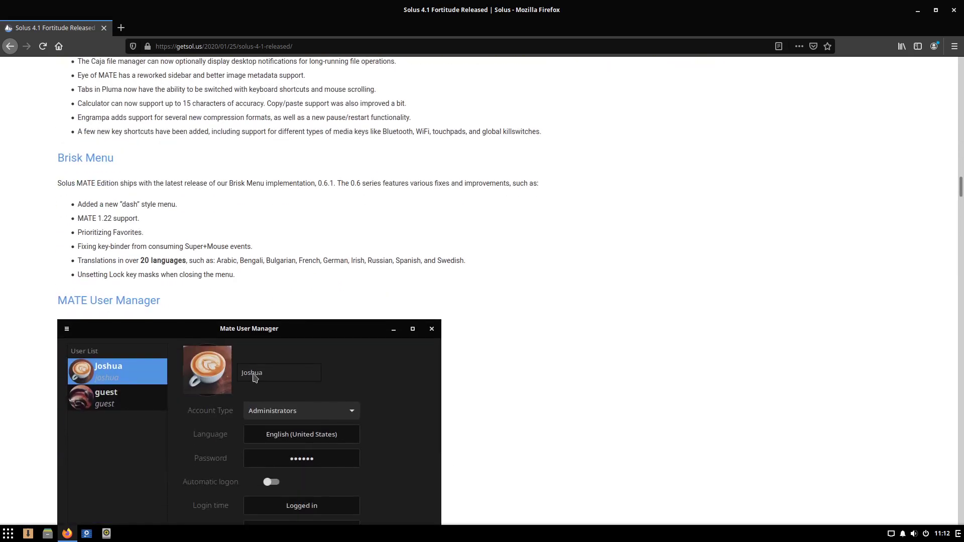
scroll(254, 378, down, 8)
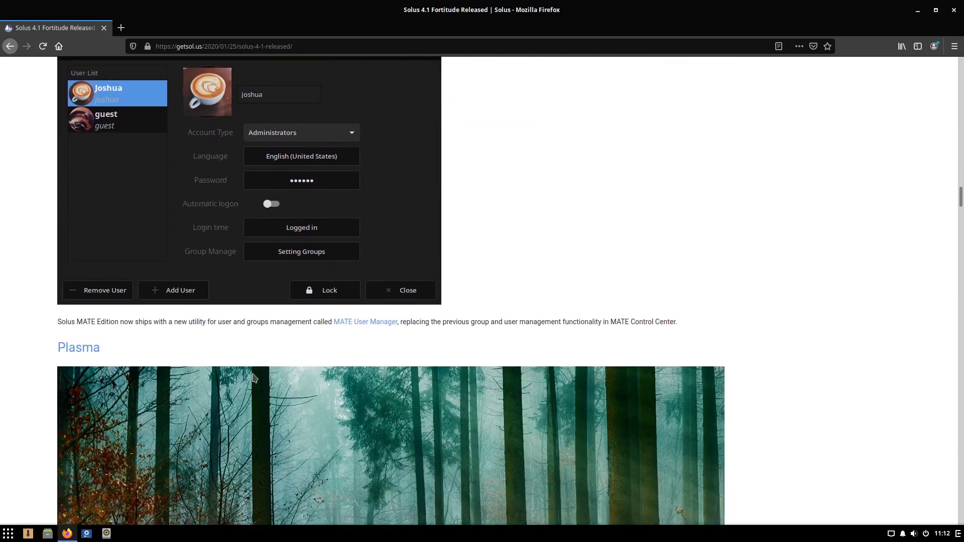
scroll(254, 378, down, 1)
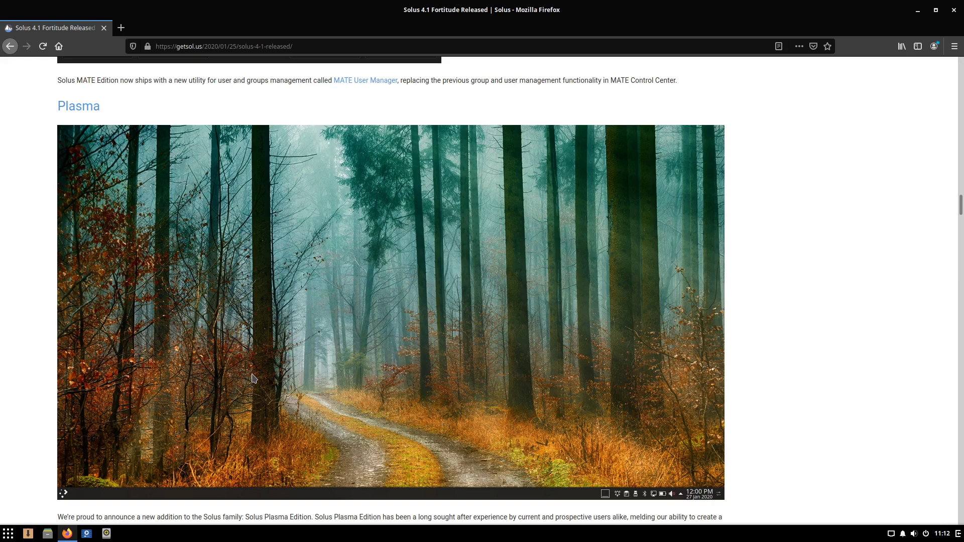
scroll(253, 380, down, 2)
scroll(502, 237, up, 2)
click(954, 10)
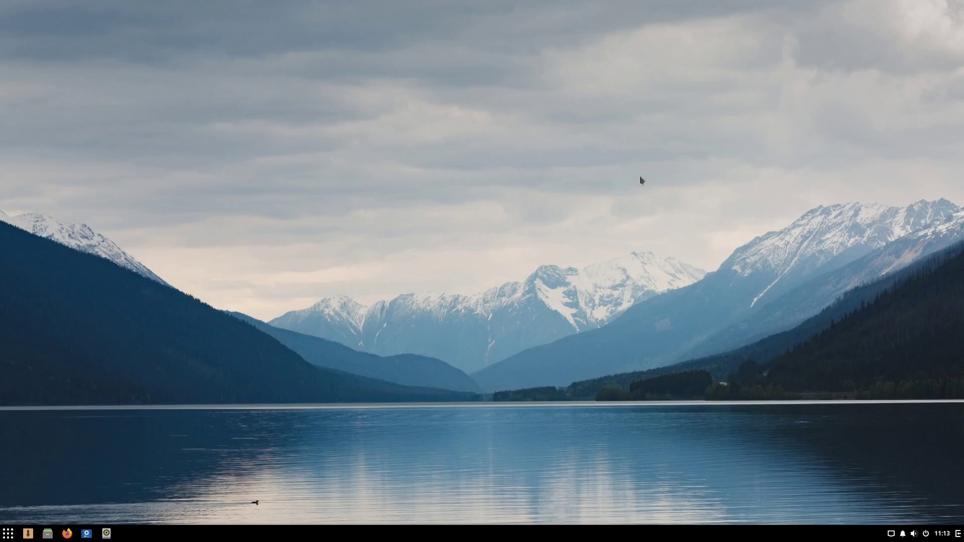
Set the misty evergreen forest picture as both desktop background and lock screen, and close the settings
right_click(626, 167)
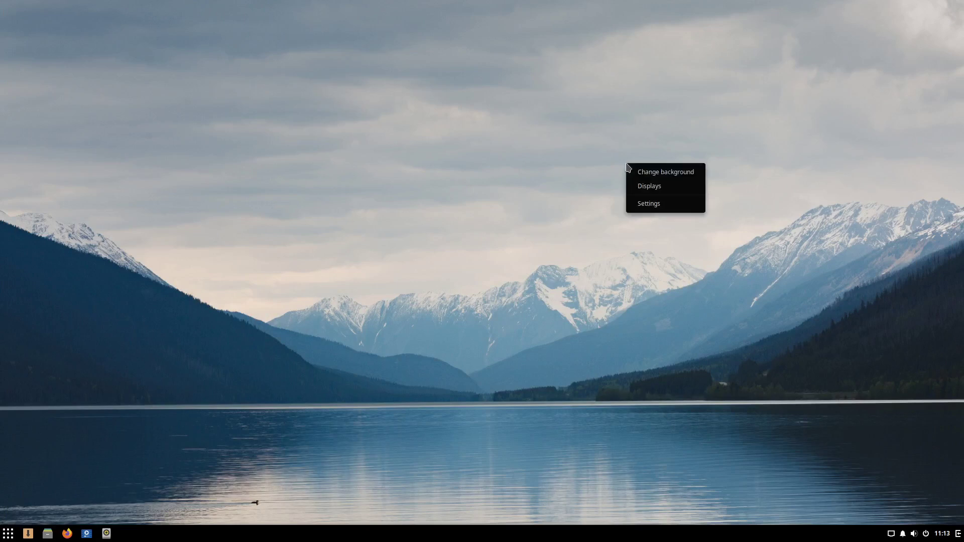
click(637, 171)
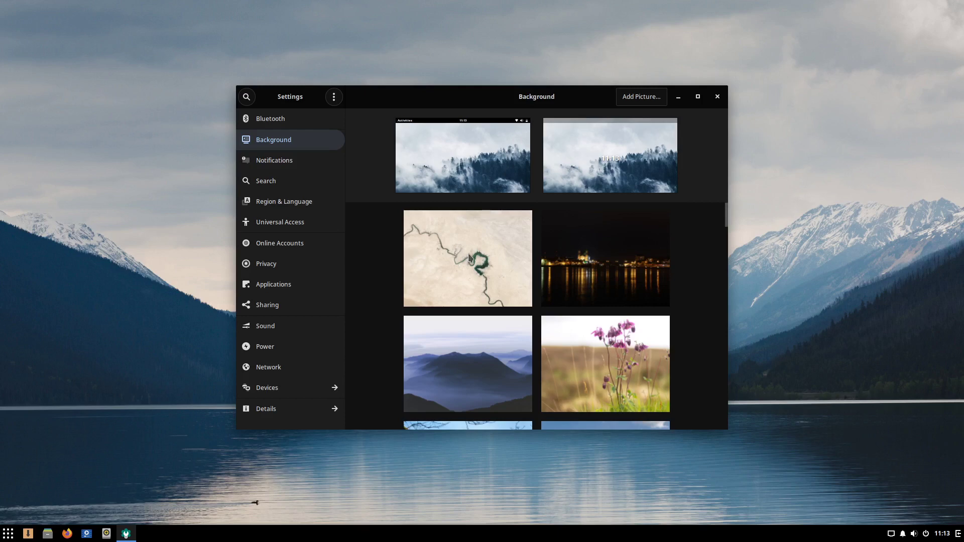
scroll(468, 259, down, 5)
scroll(468, 259, down, 15)
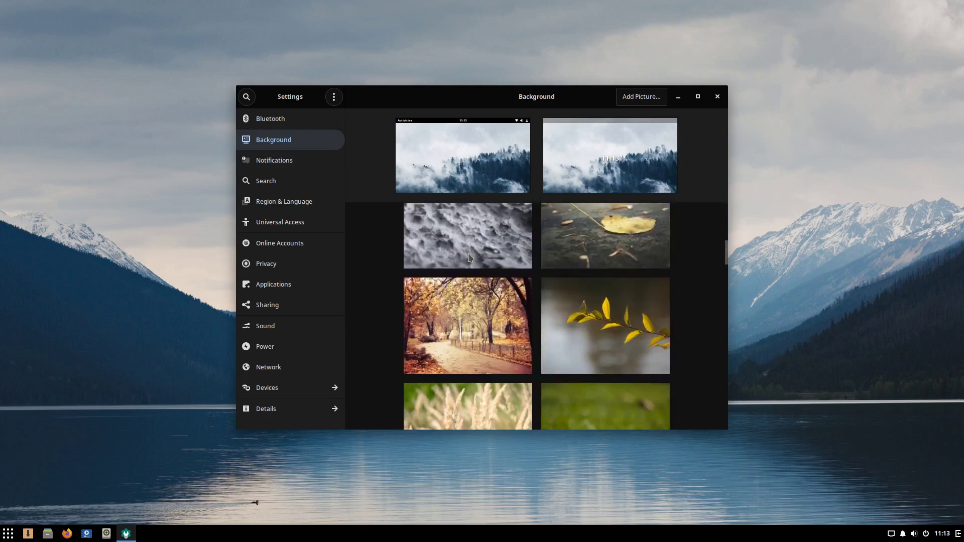
scroll(469, 259, down, 12)
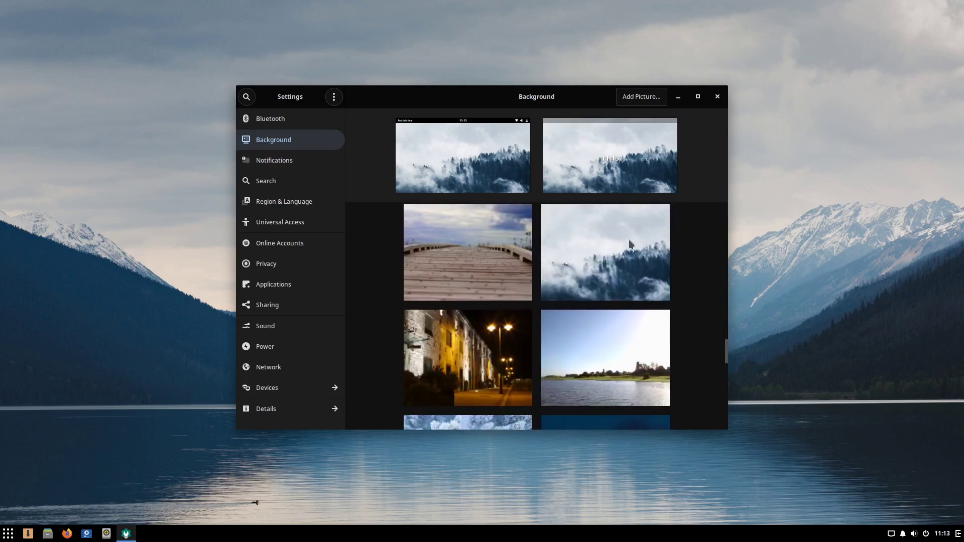
click(629, 239)
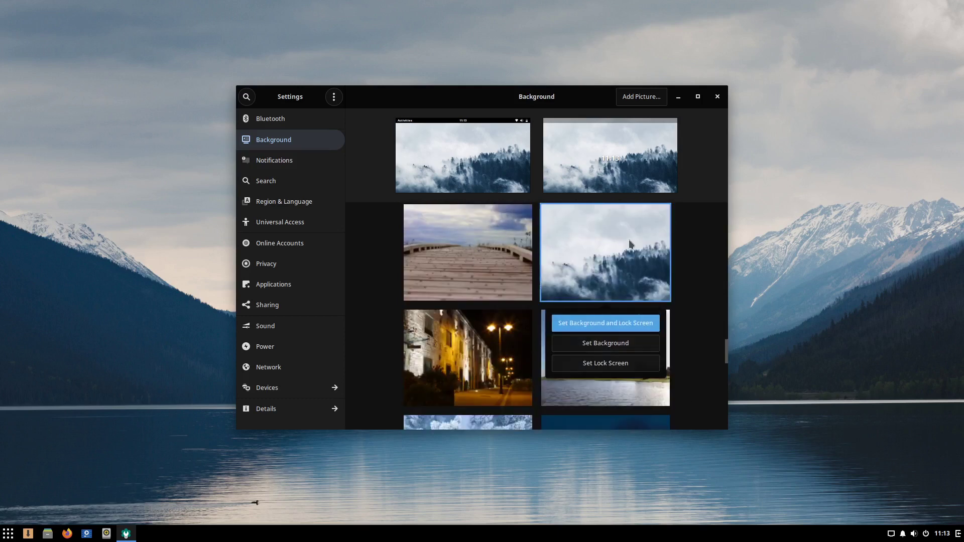
click(607, 324)
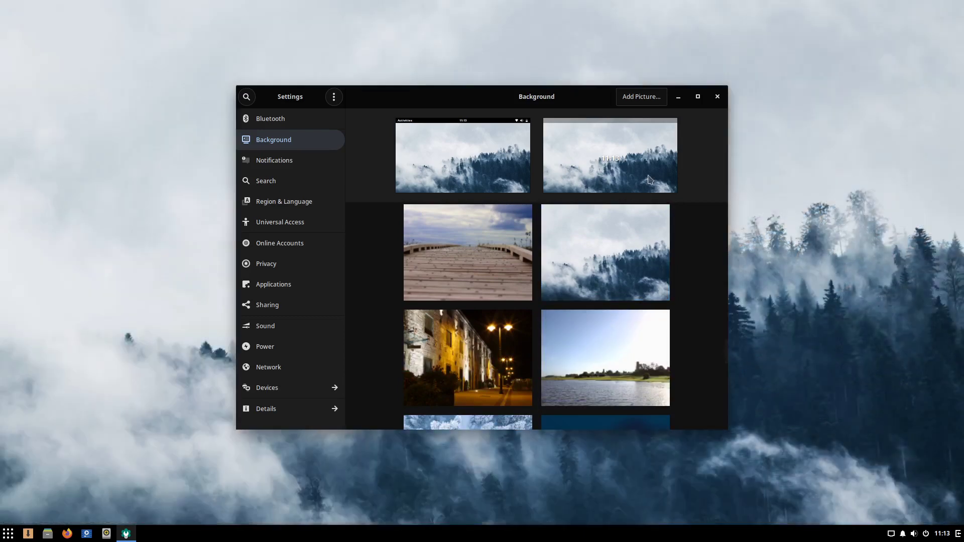
click(716, 97)
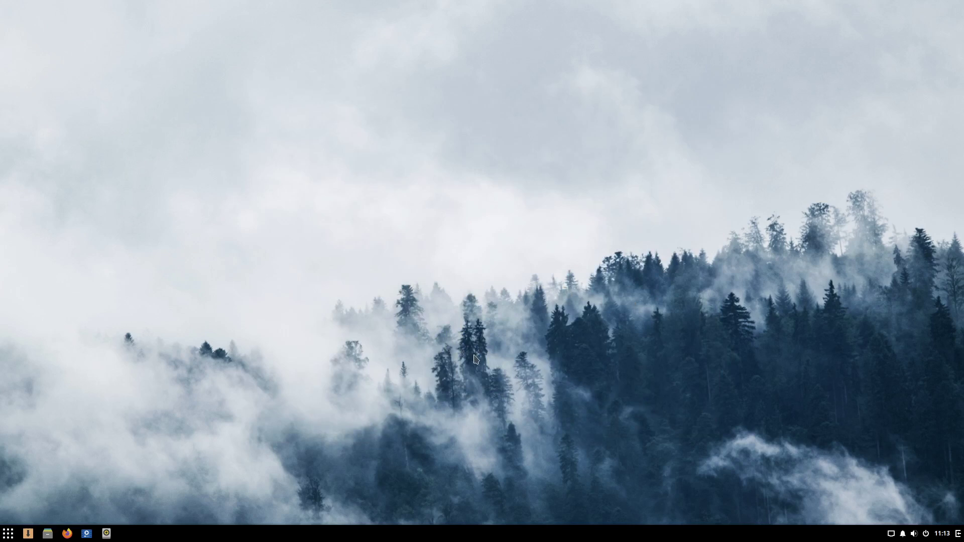
click(10, 534)
click(10, 536)
click(10, 535)
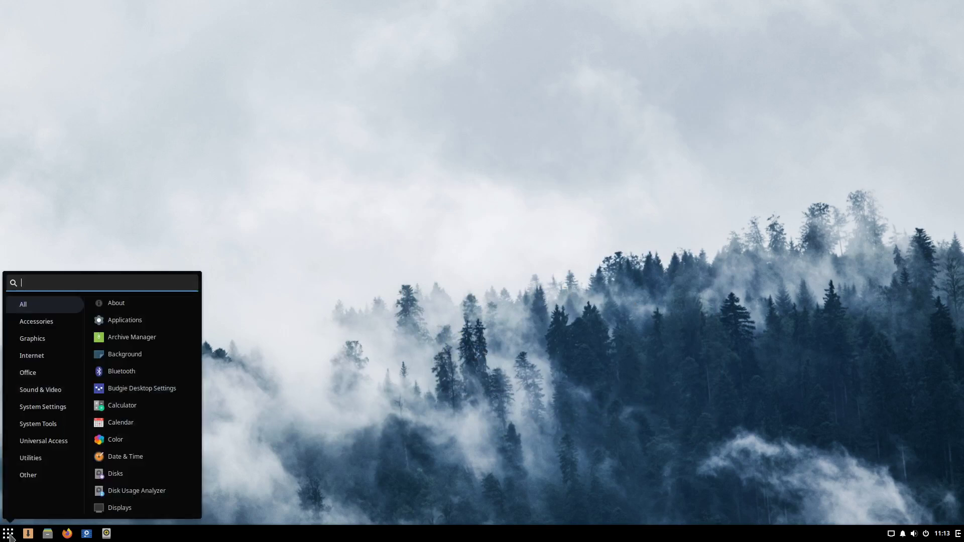
click(10, 536)
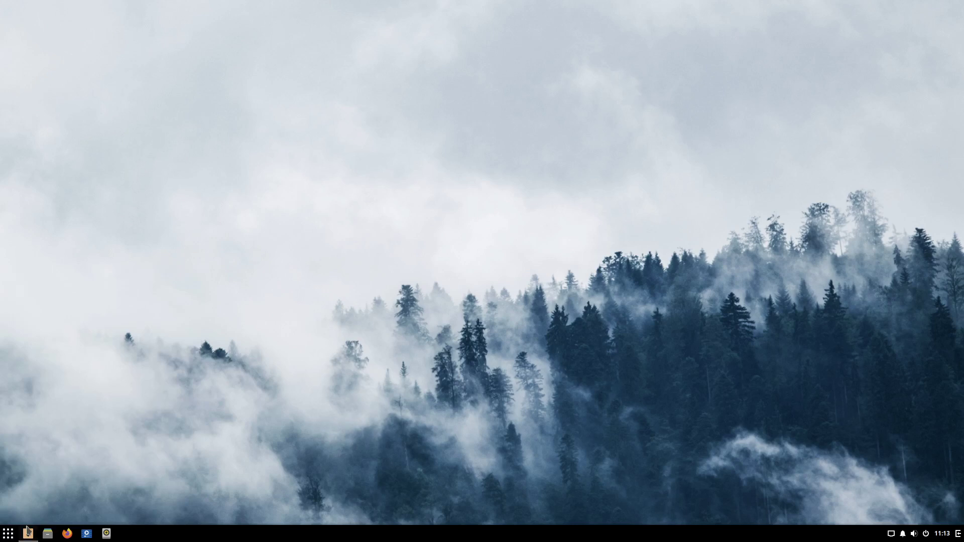
View the Software Center's updates and the Kernel Drivers listed under System Software, and close it
click(27, 537)
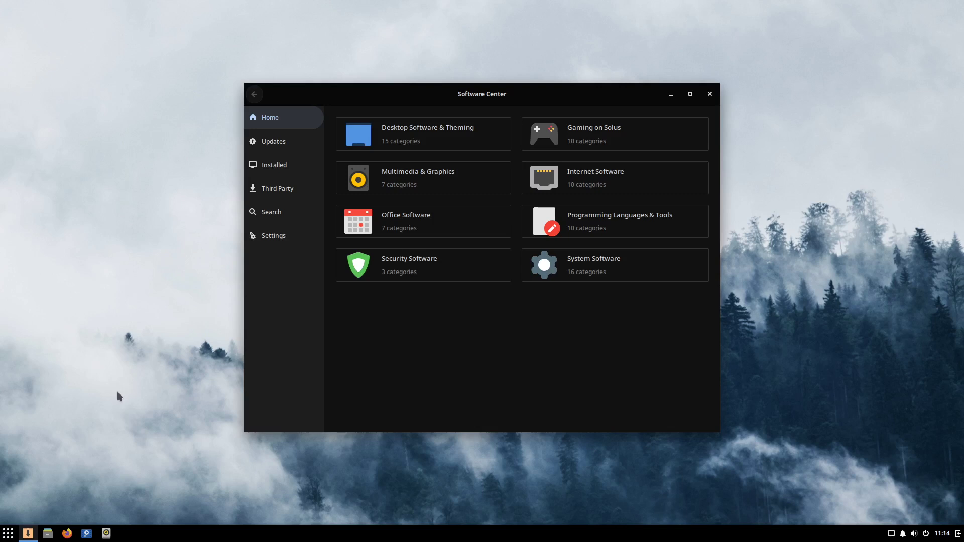
click(277, 142)
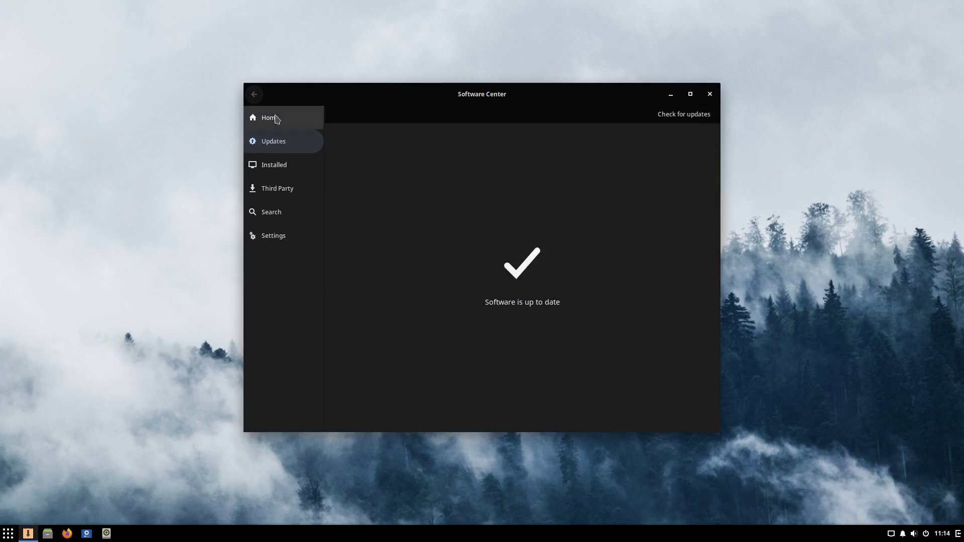
click(277, 120)
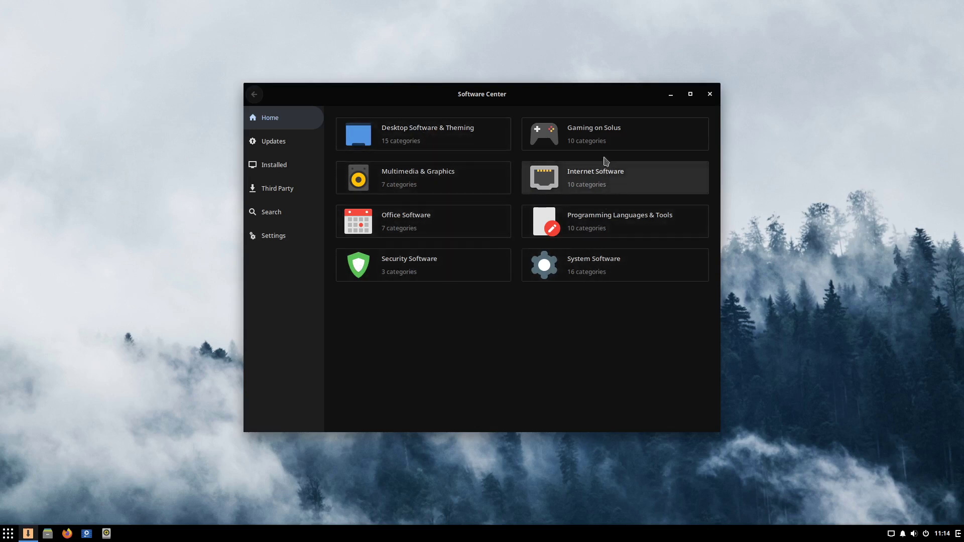
click(626, 270)
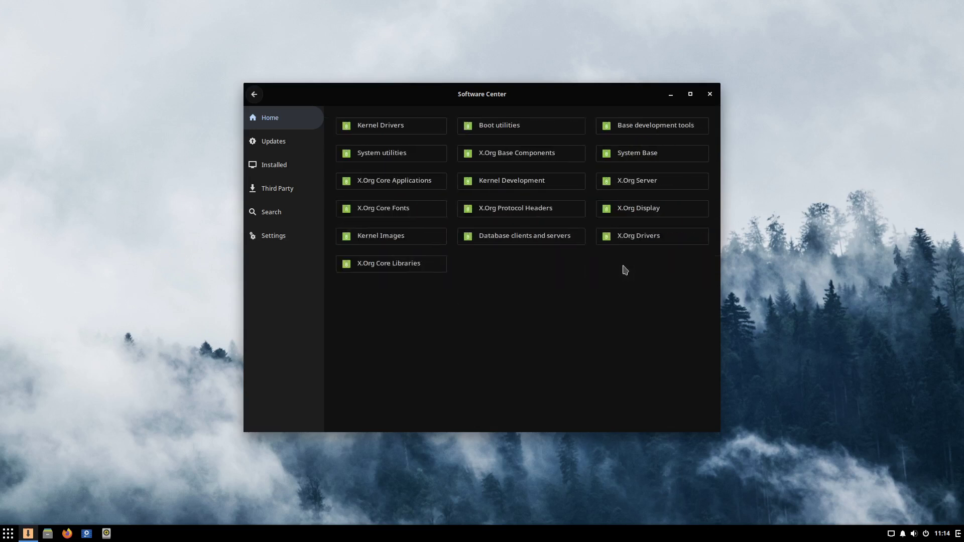
click(390, 131)
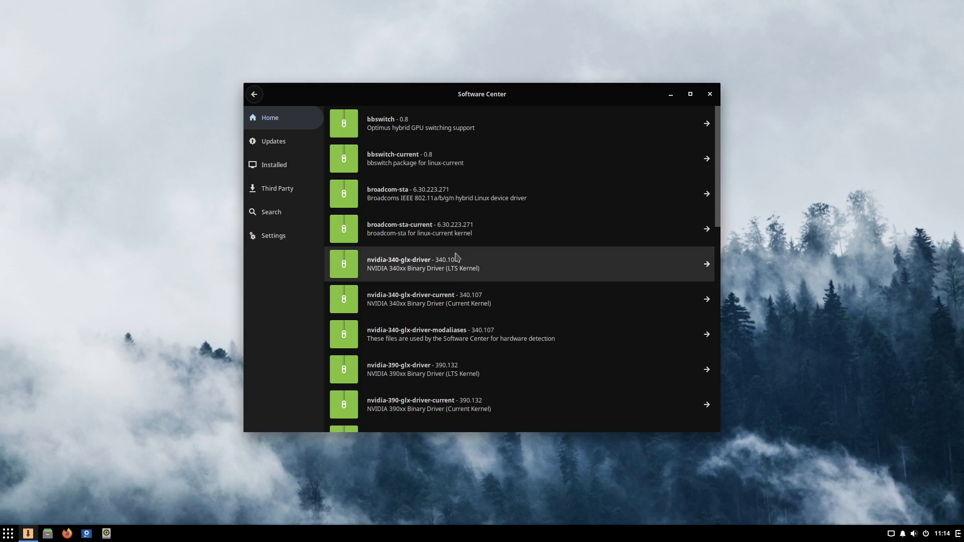
click(710, 95)
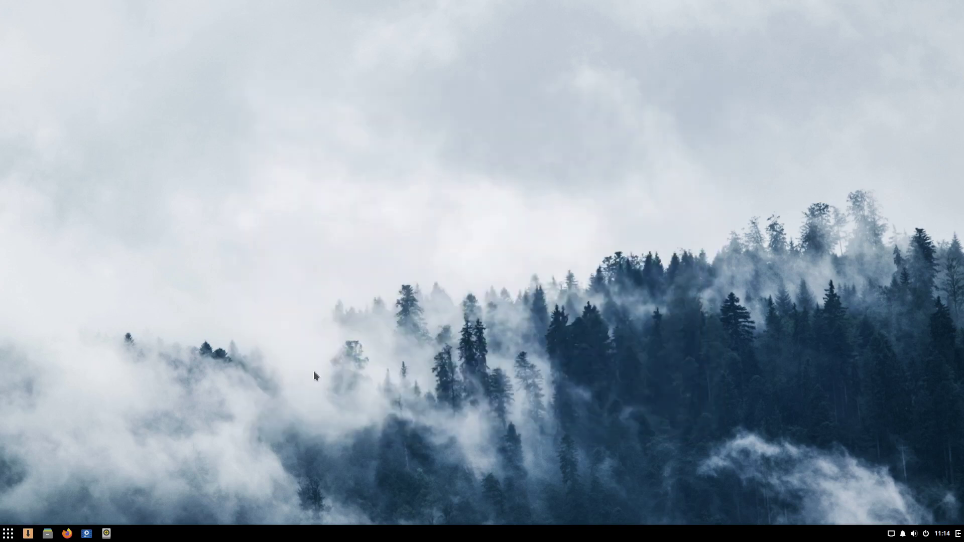
Reopen the Software Center, browse Video Software under Multimedia & Graphics, and view the details of GNOME MPV
click(28, 534)
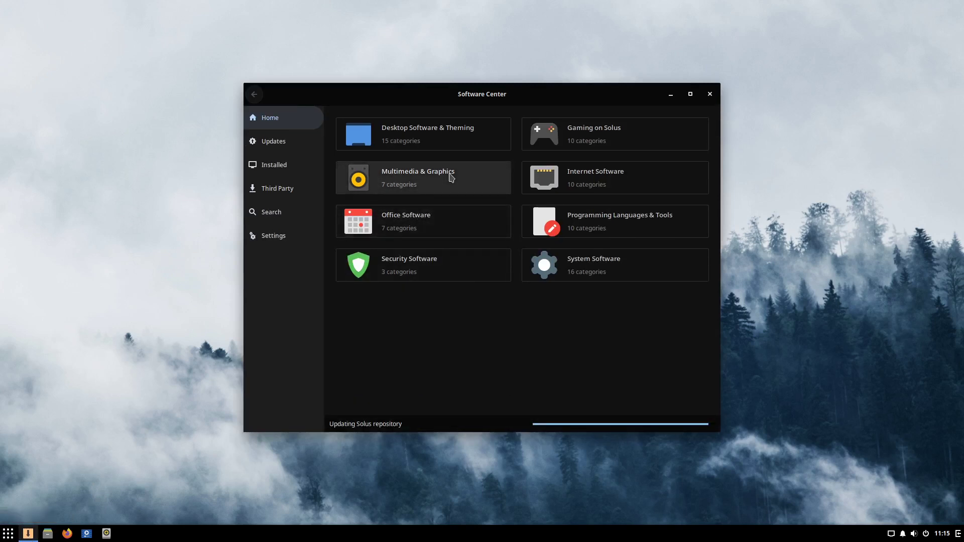
click(450, 176)
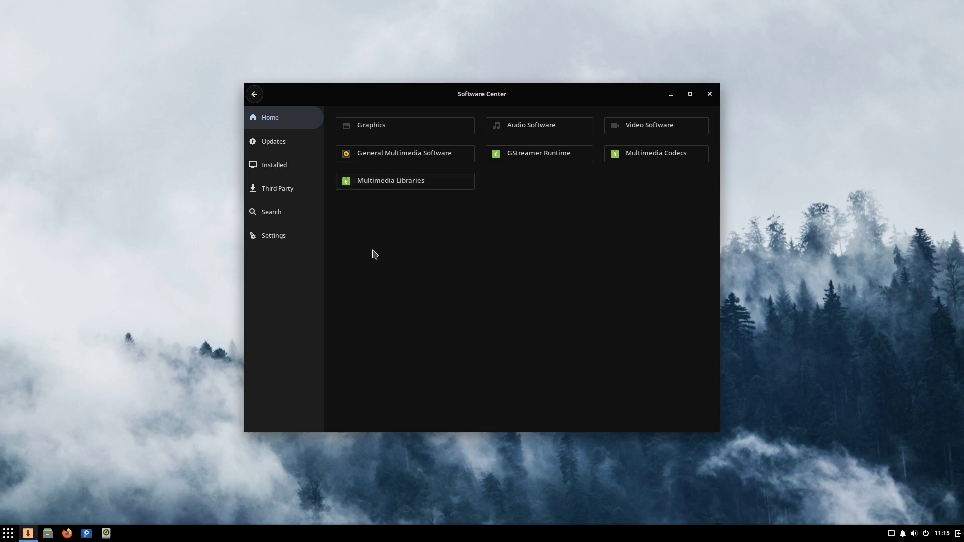
click(649, 130)
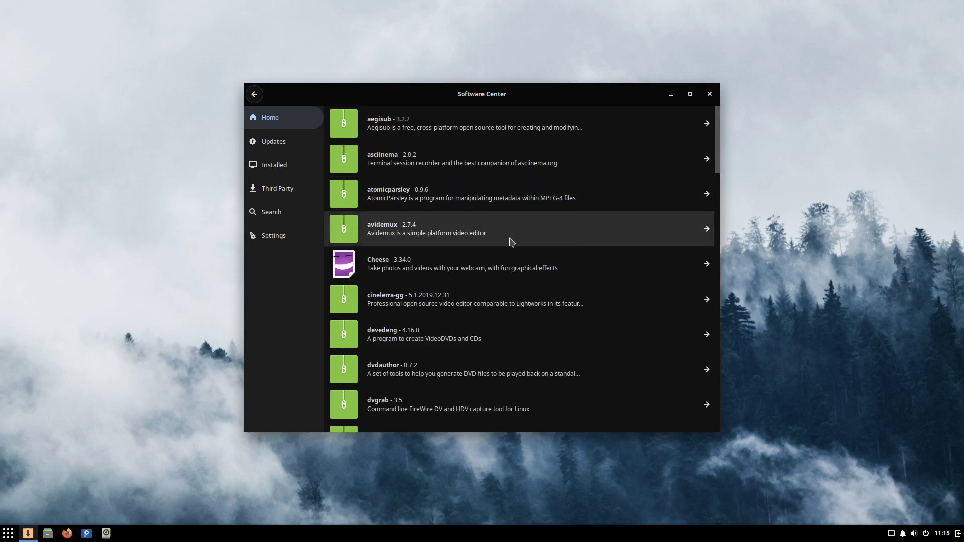
scroll(509, 241, down, 4)
scroll(511, 241, down, 3)
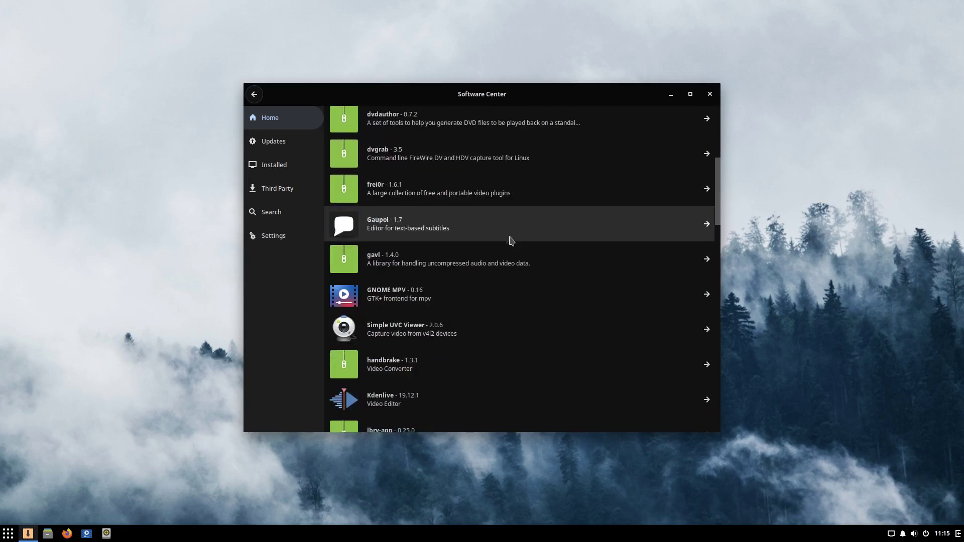
scroll(512, 241, down, 1)
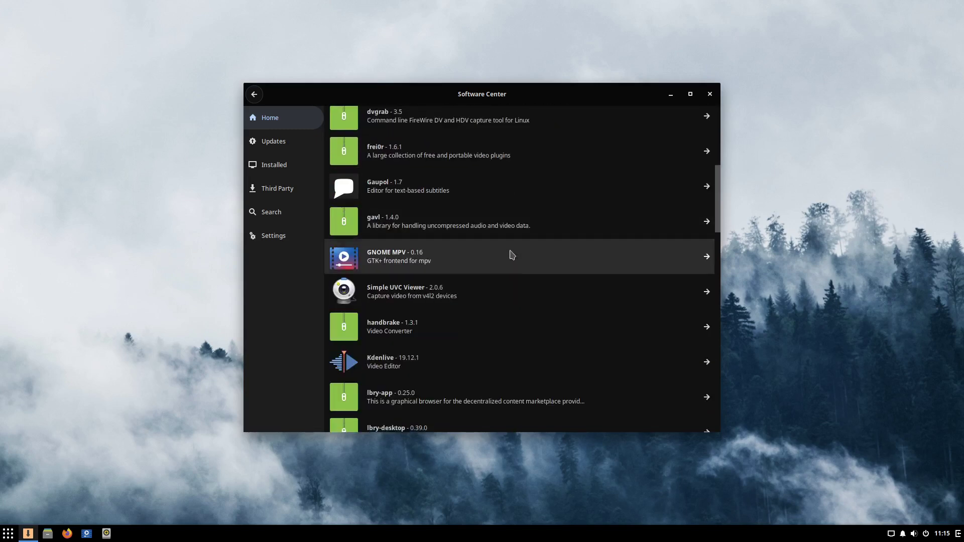
scroll(512, 256, down, 1)
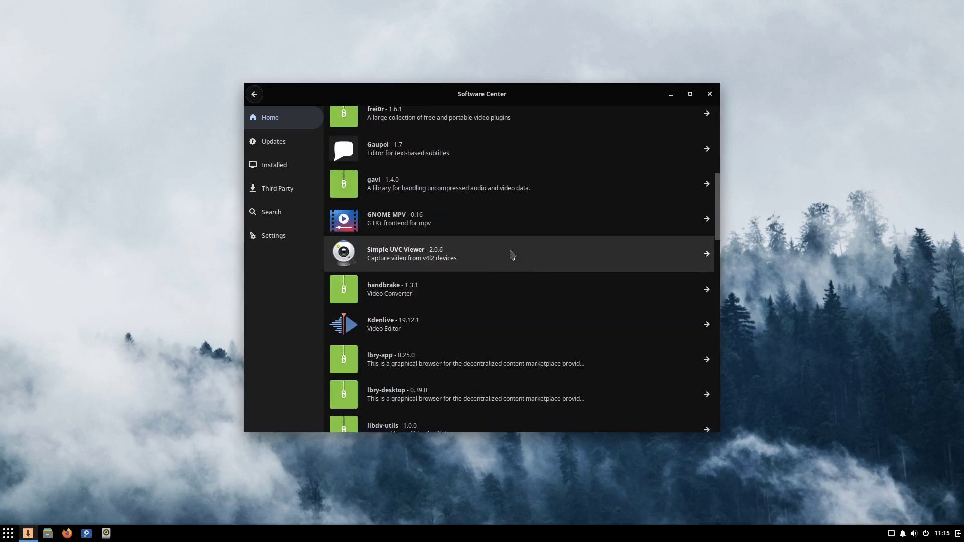
scroll(513, 255, down, 6)
scroll(513, 255, up, 4)
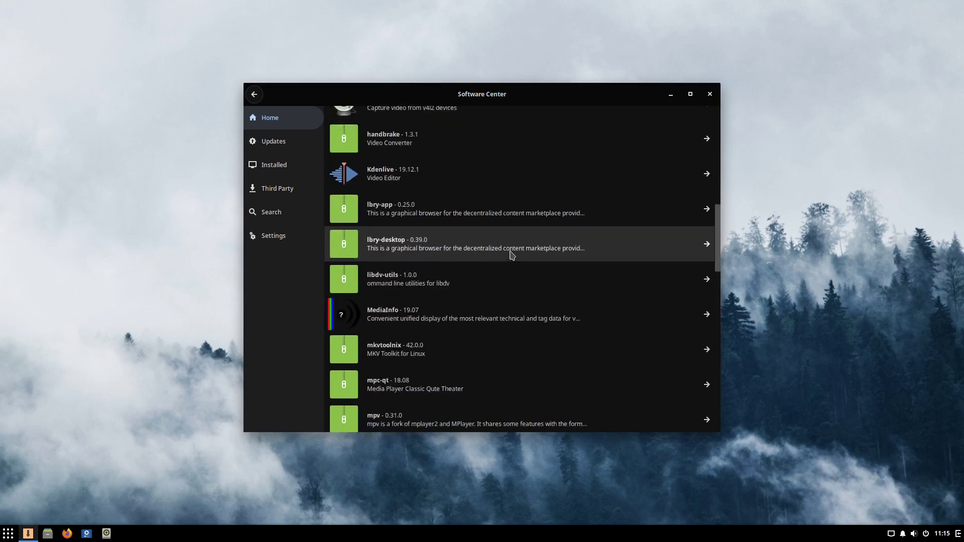
scroll(512, 255, up, 2)
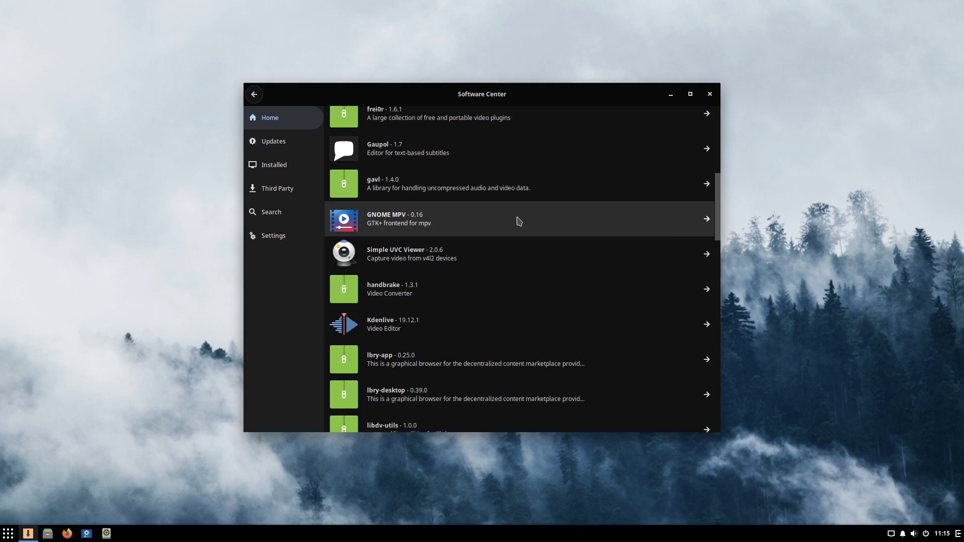
click(519, 221)
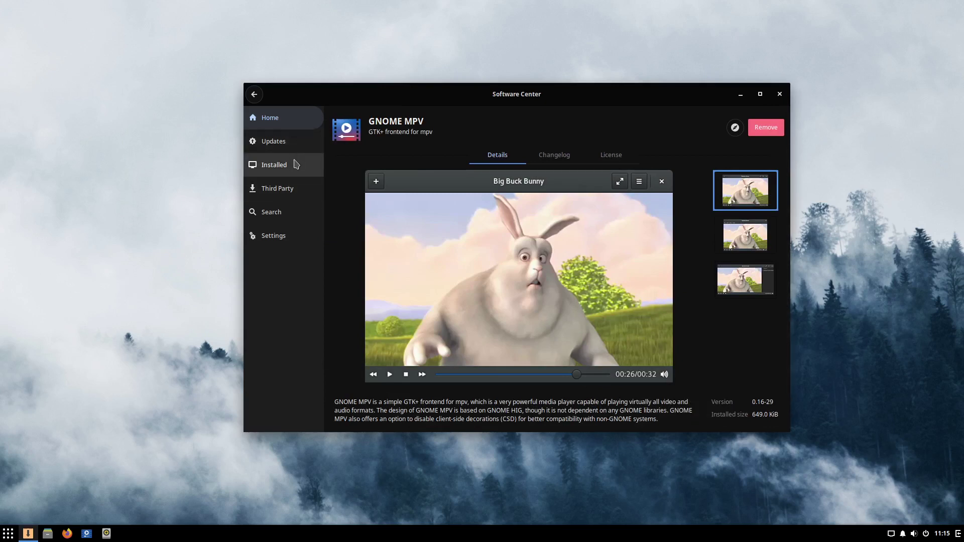
Search the Software Center for "vlc"
click(284, 217)
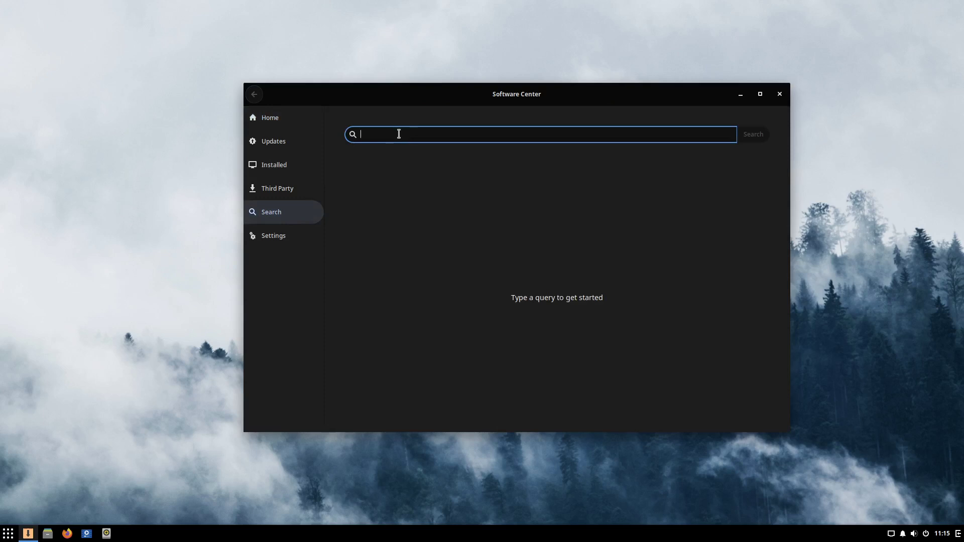
text(vlc)
click(760, 135)
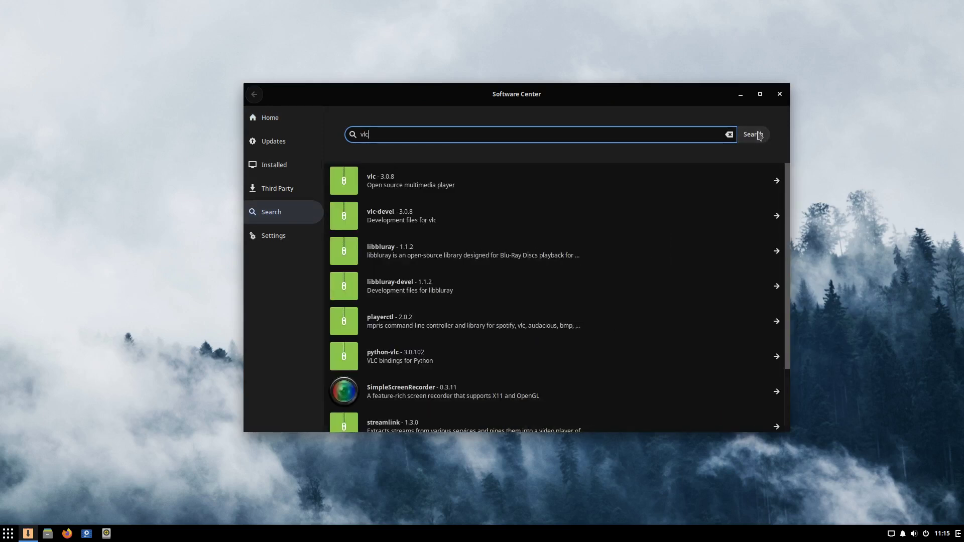
Install the vlc-devel package from the search results, authenticate with the account password, and close the Software Center
click(515, 220)
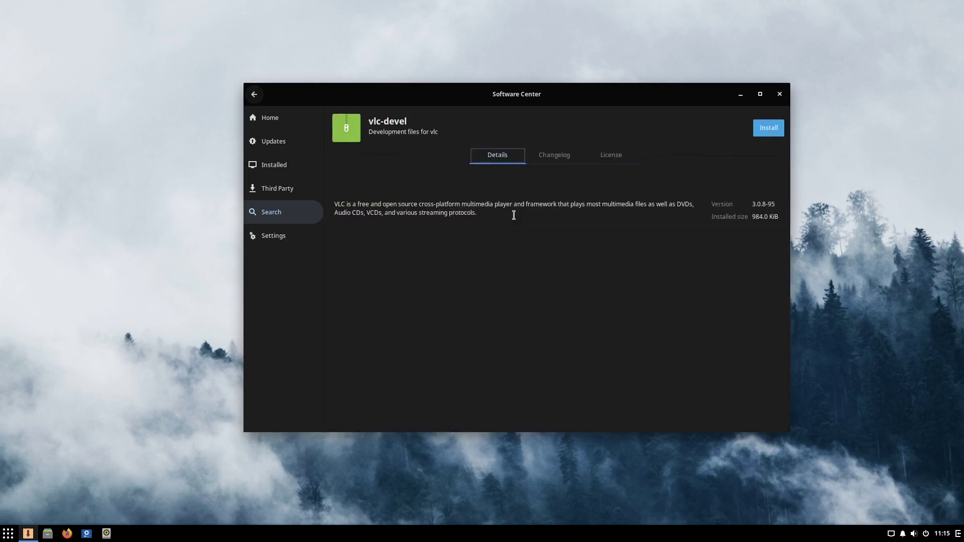
click(766, 130)
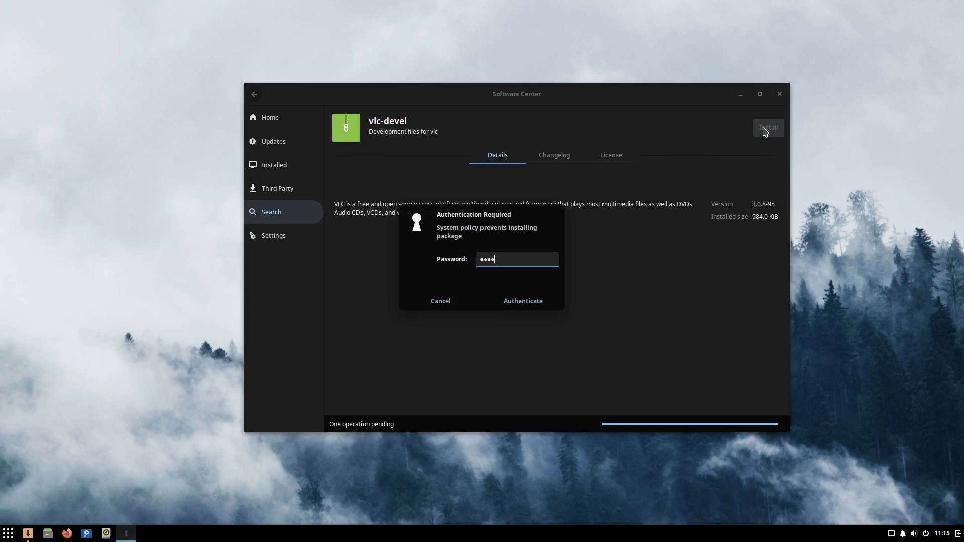
key(Return)
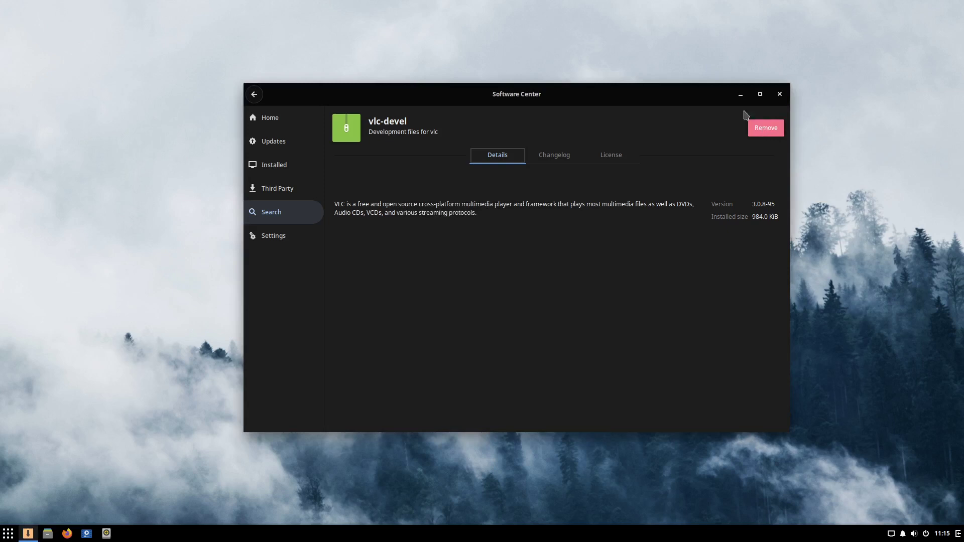
click(780, 95)
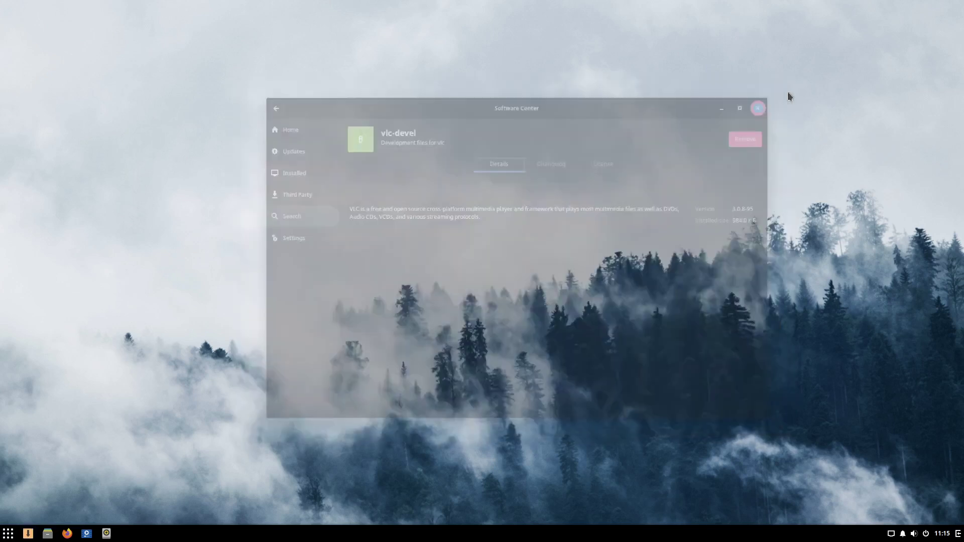
Launch VLC media player from the Sound & Video applications to look at it, and close it
click(3, 536)
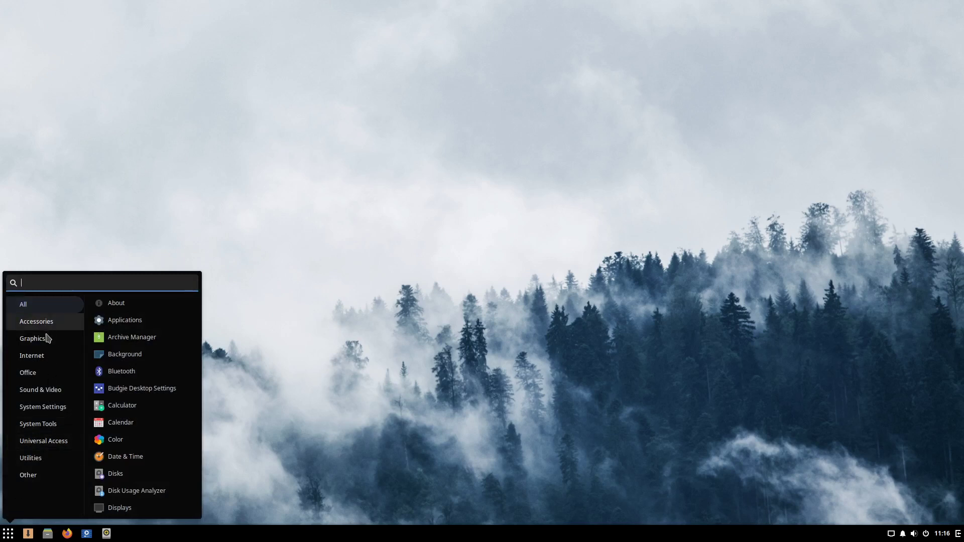
click(54, 387)
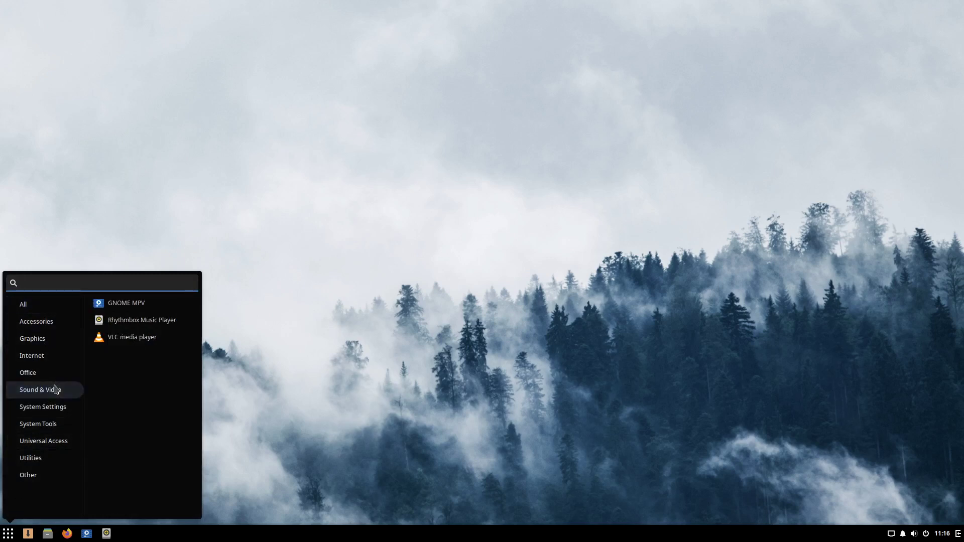
click(114, 343)
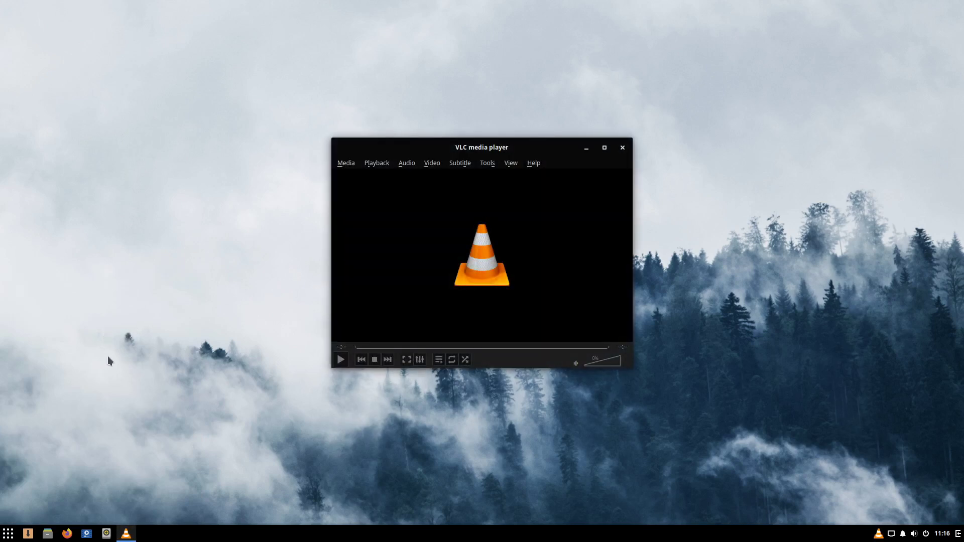
click(623, 147)
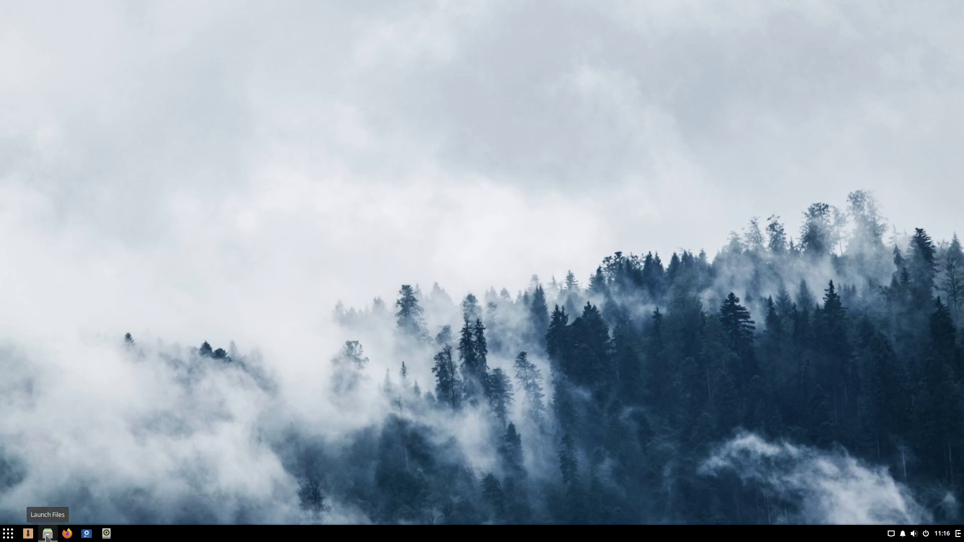
Open Files at the Home folder, view its sorting and display options, and preview the list view before returning to icons
click(46, 534)
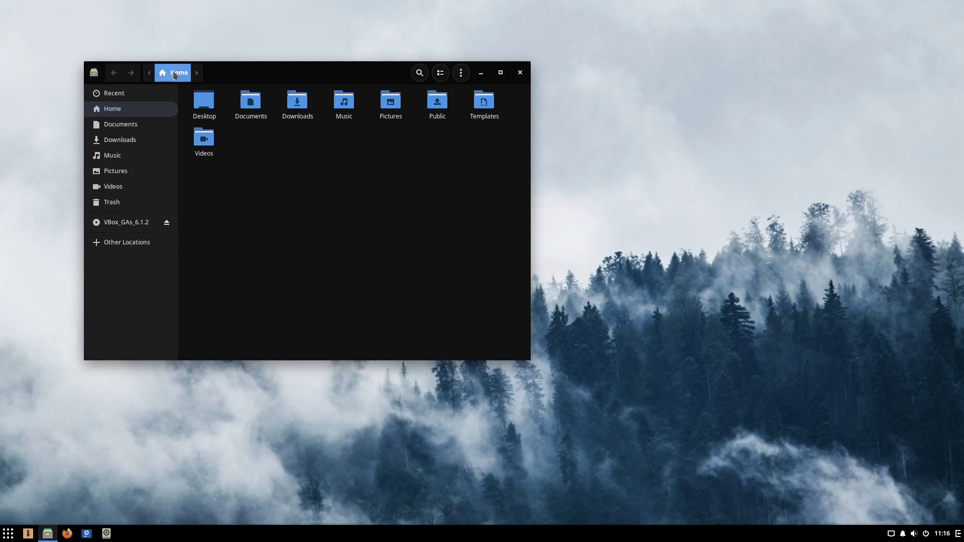
click(461, 73)
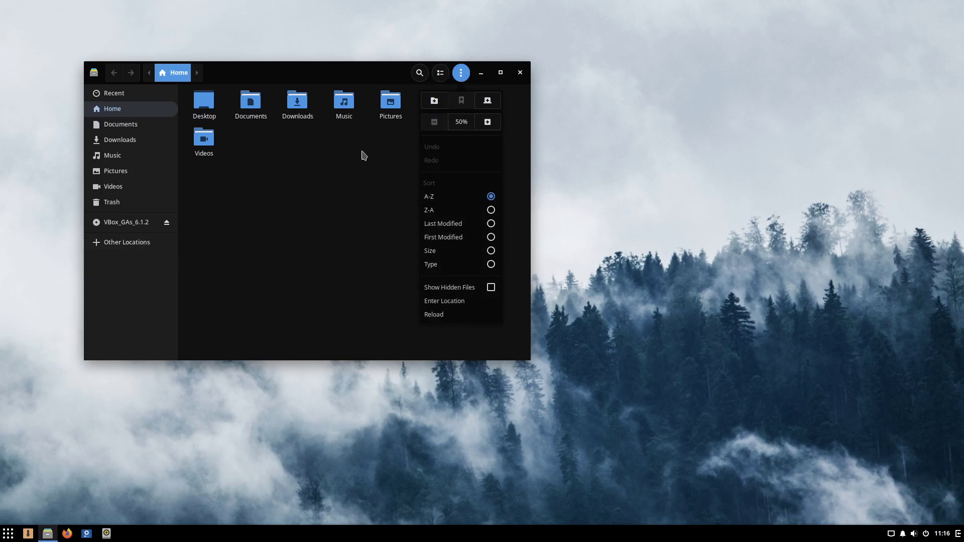
click(359, 188)
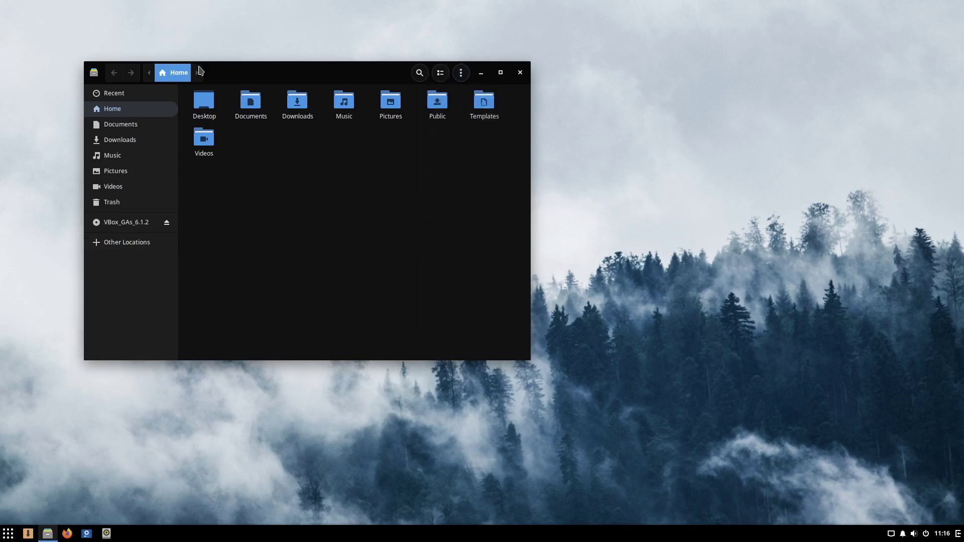
drag(331, 76, 532, 60)
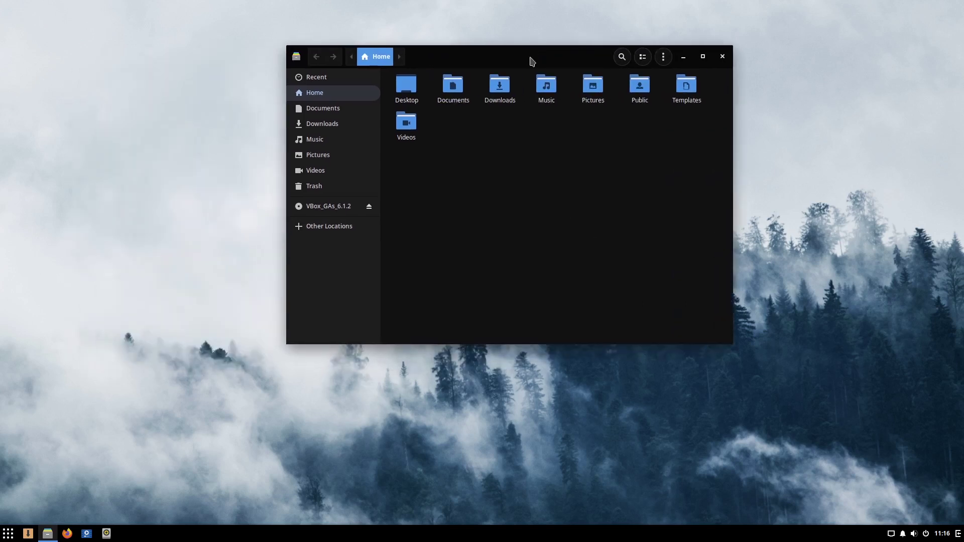
click(643, 57)
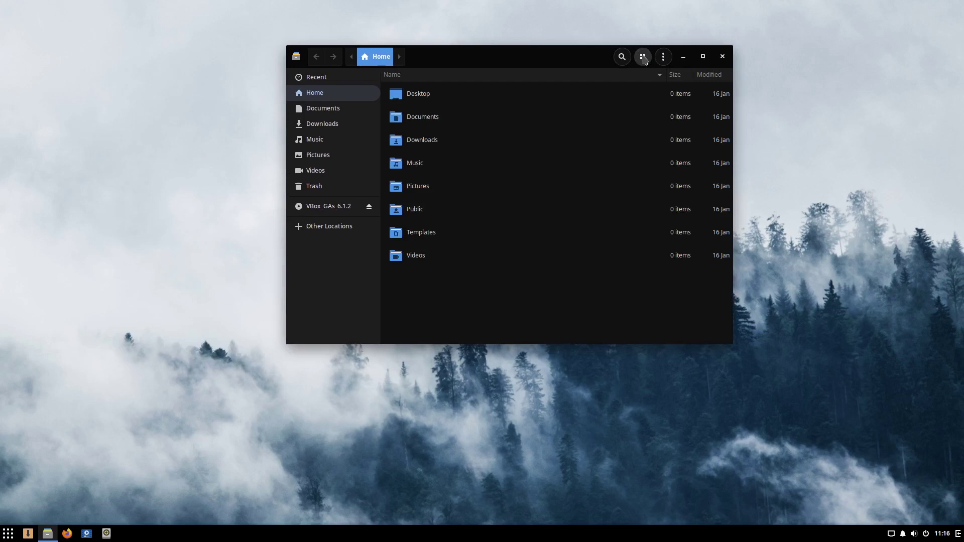
click(644, 58)
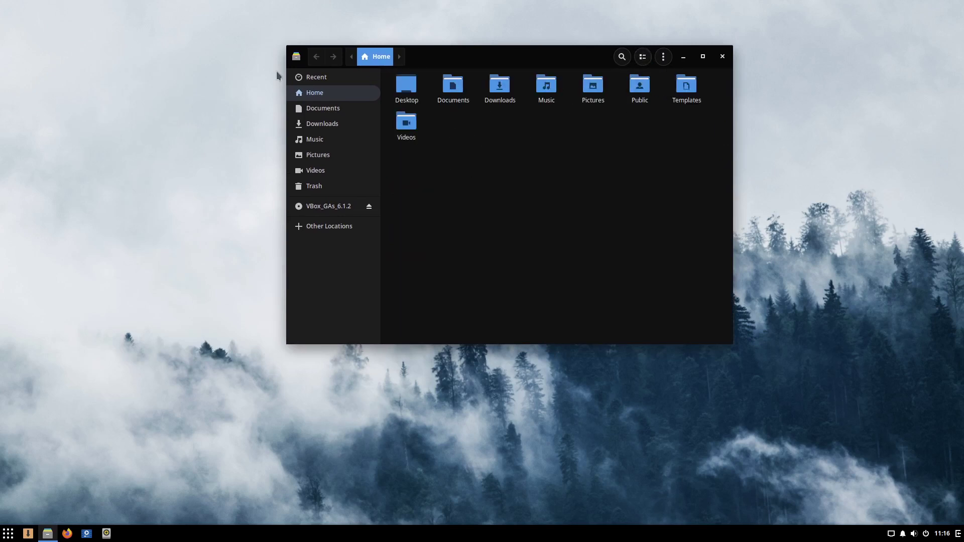
View the About information of Files, and close the file manager
click(298, 57)
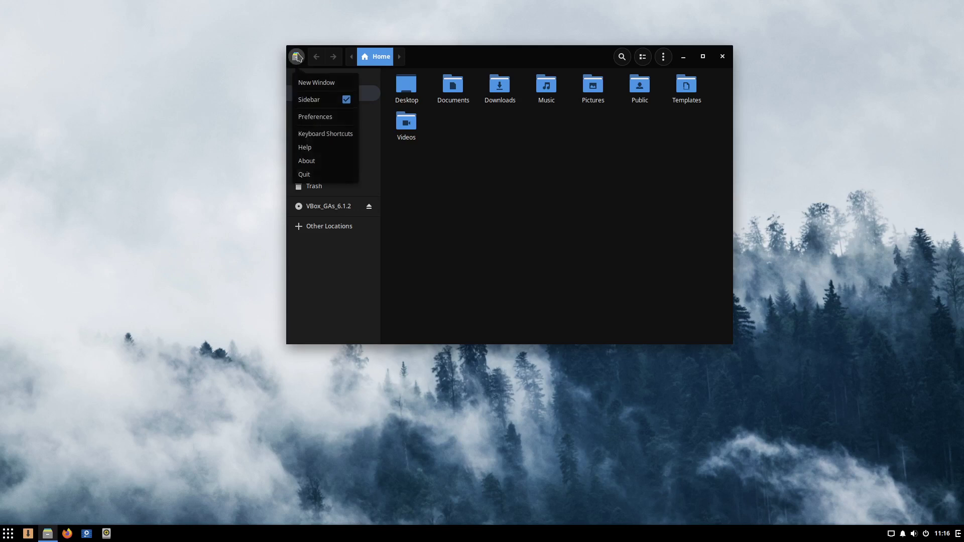
click(316, 161)
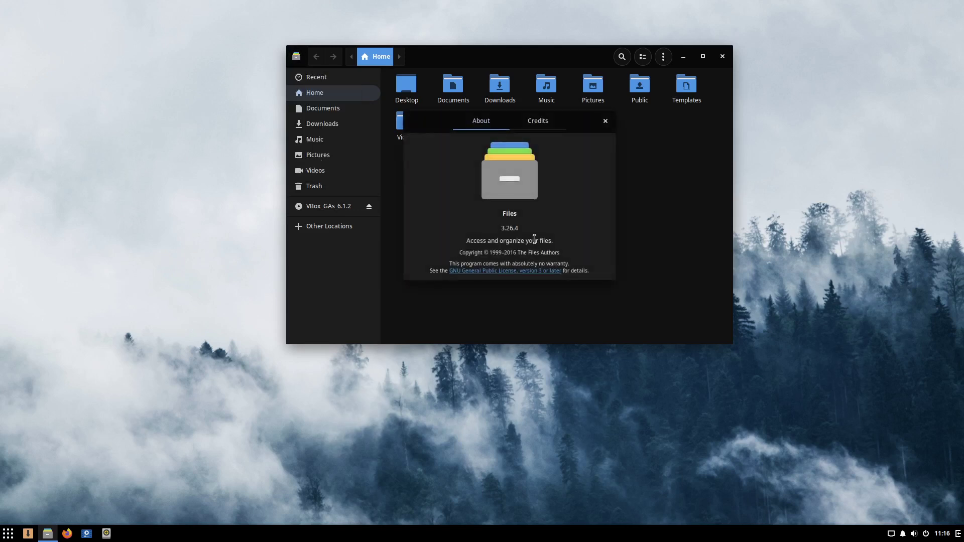
click(605, 121)
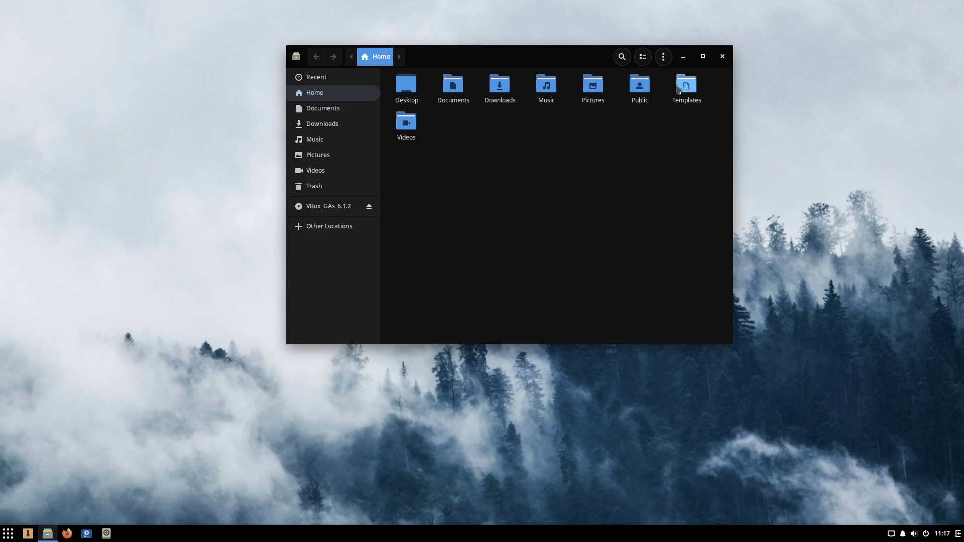
click(722, 56)
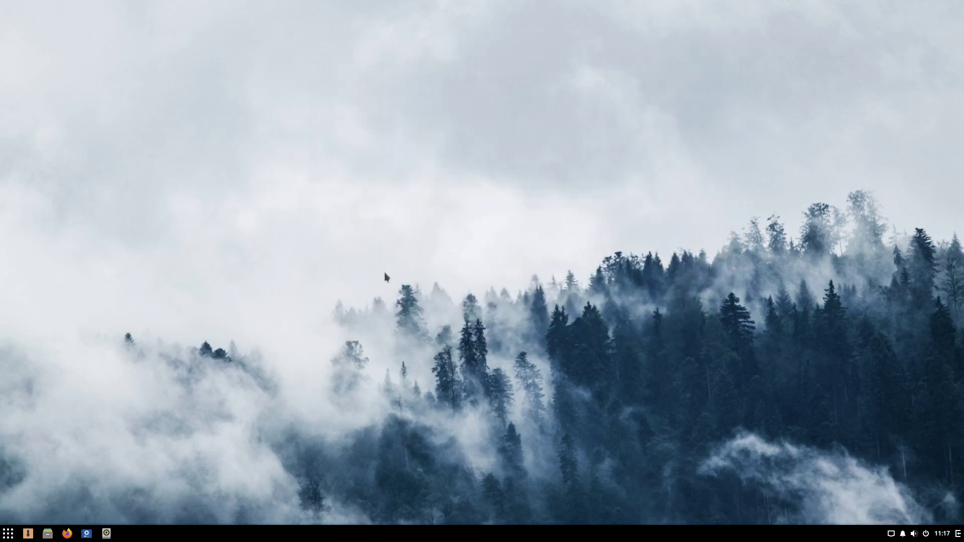
Launch GNOME MPV to look at the player, and close it
click(86, 535)
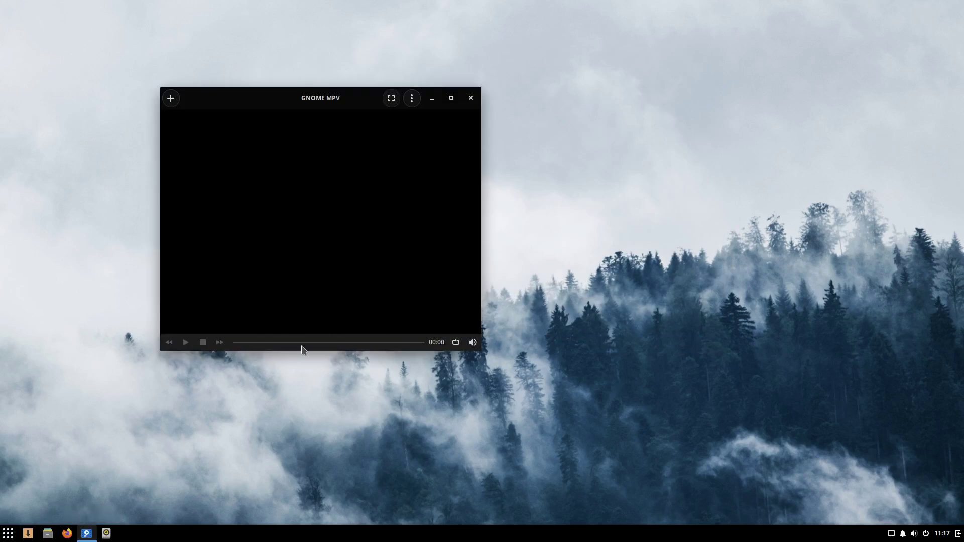
click(470, 98)
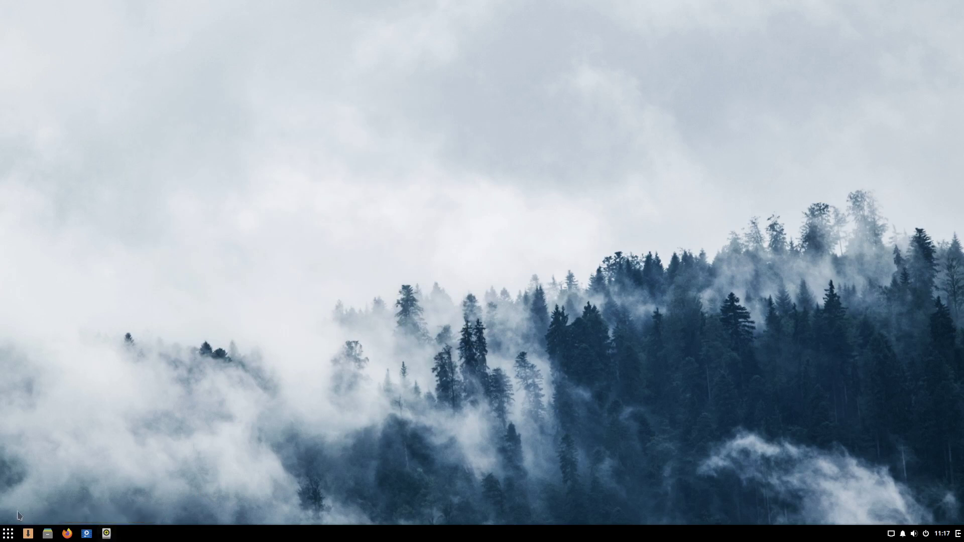
Launch Text Editor from Accessories, view its options and About information, and close it
click(8, 531)
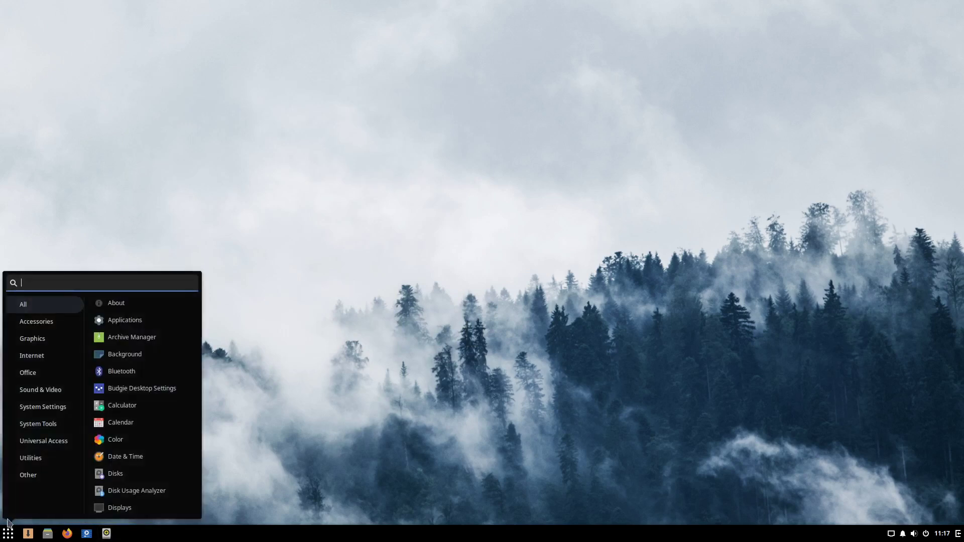
click(63, 323)
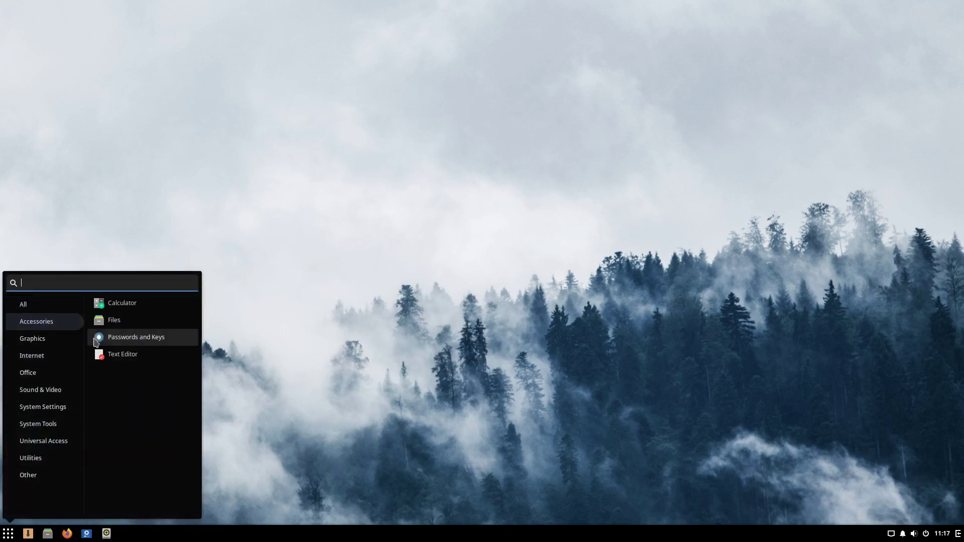
click(131, 350)
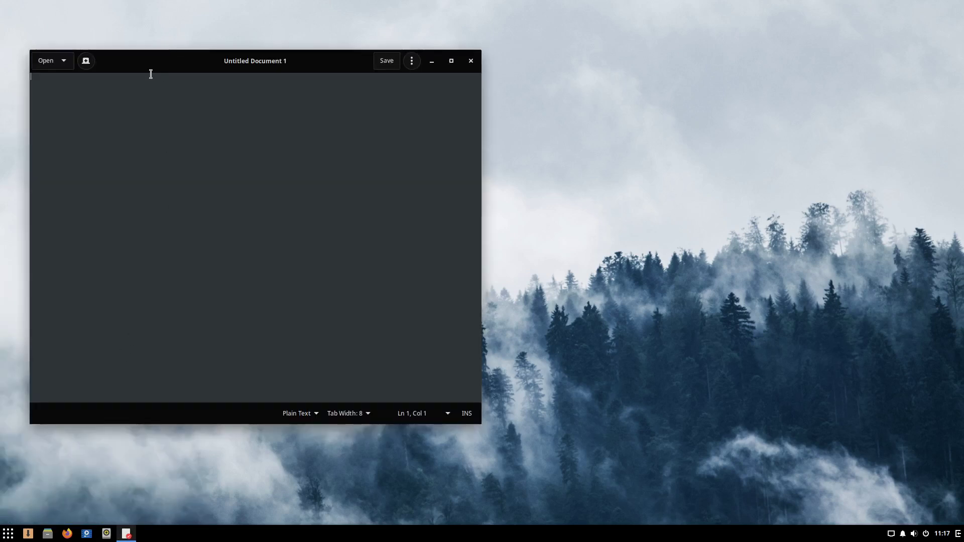
click(64, 61)
click(65, 64)
click(412, 61)
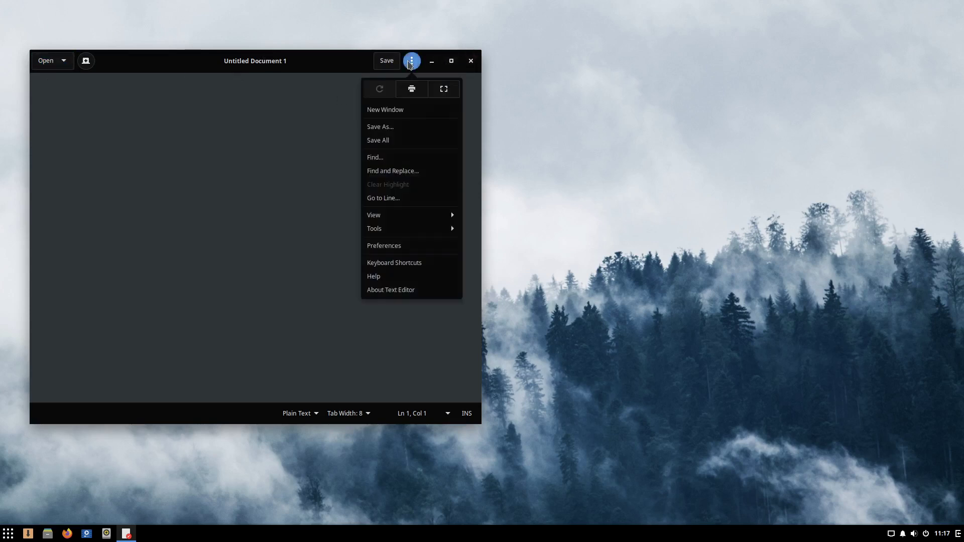
click(405, 290)
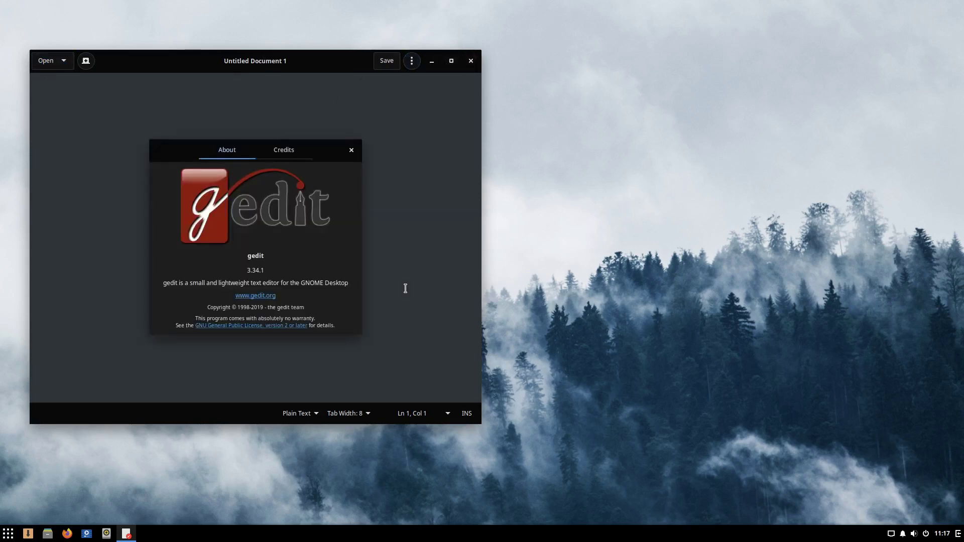
click(352, 149)
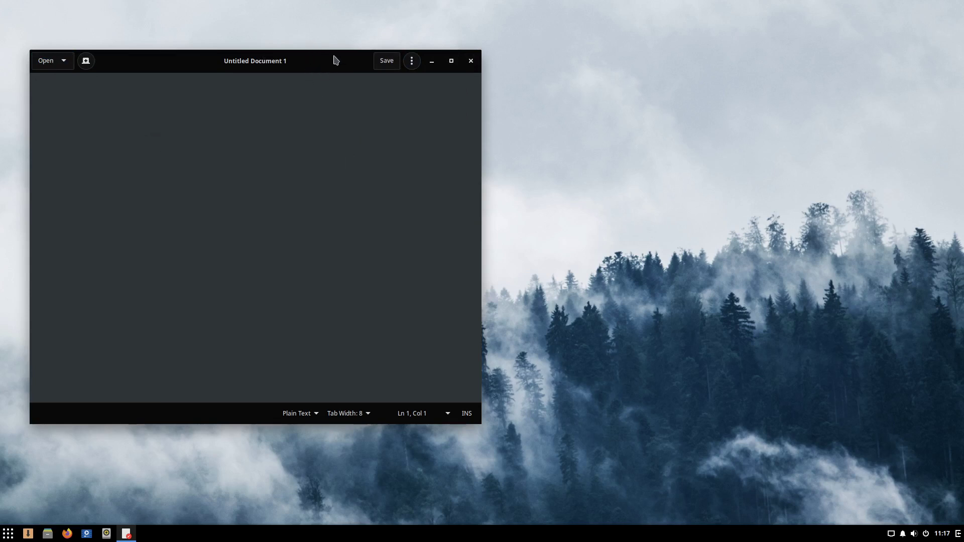
click(471, 61)
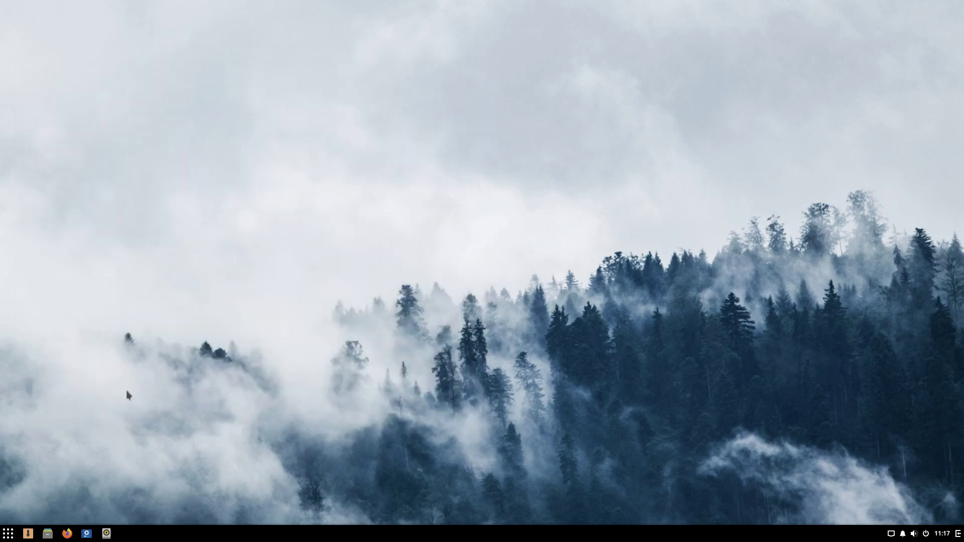
Browse the installed applications under Accessories, Graphics, Internet, Office, and Sound & Video
click(8, 535)
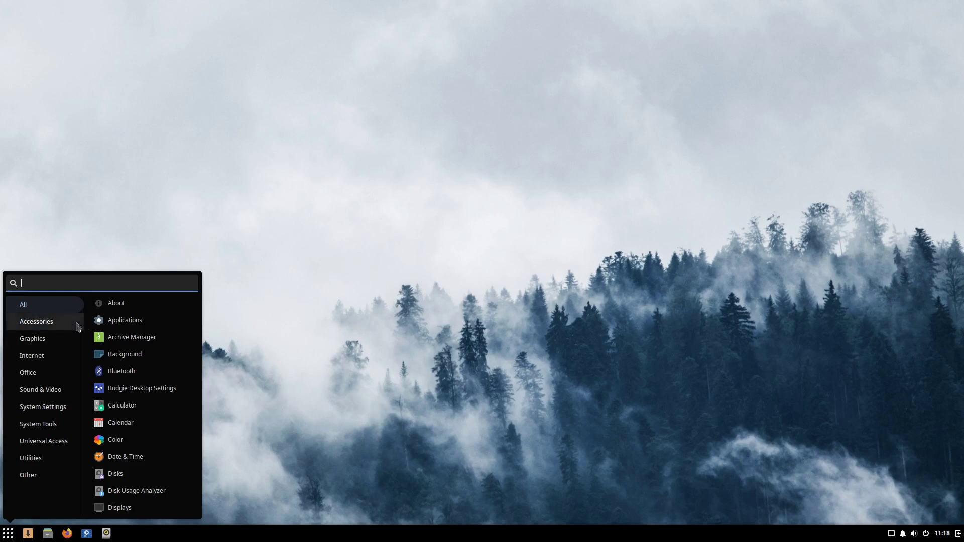
click(78, 327)
click(64, 340)
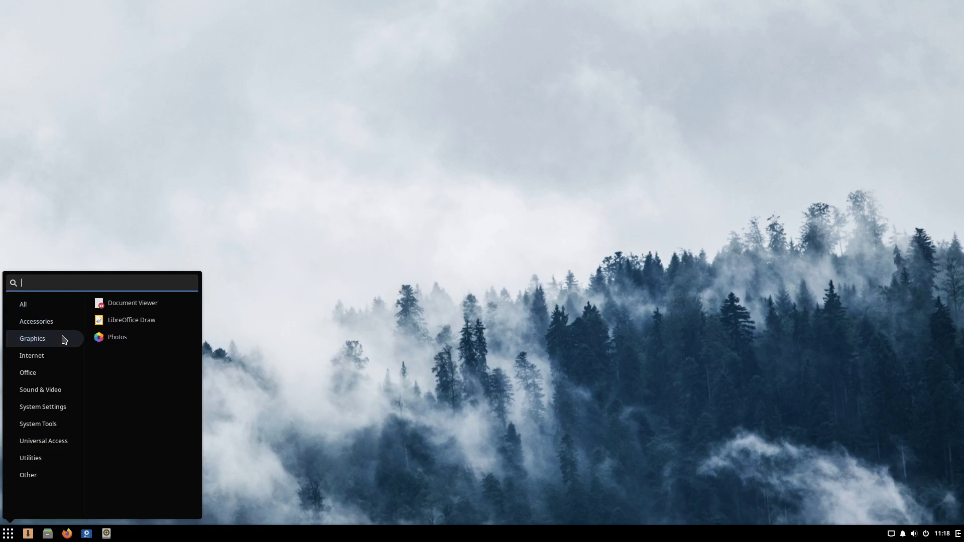
click(54, 358)
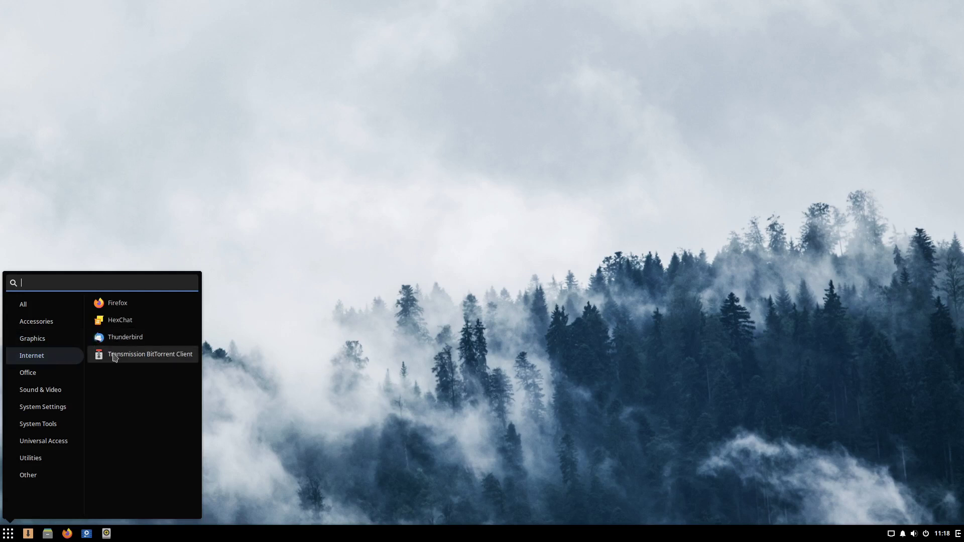
click(37, 377)
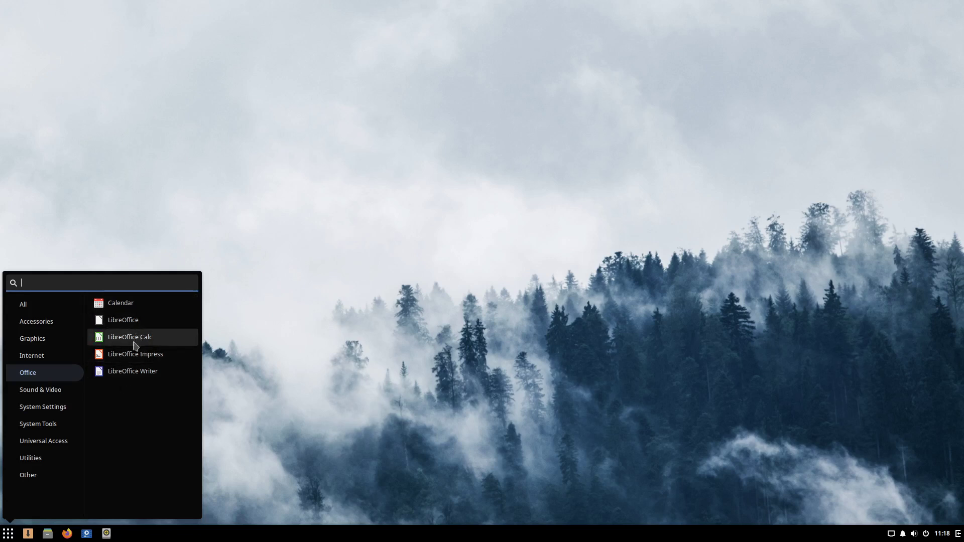
click(53, 394)
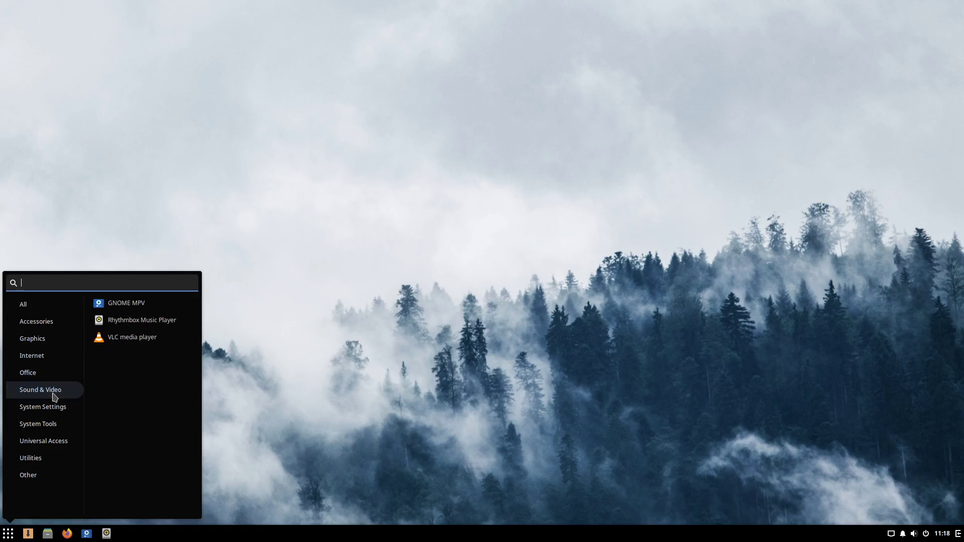
View the Keyboard Shortcuts page from the System Settings category, and close the settings
click(53, 413)
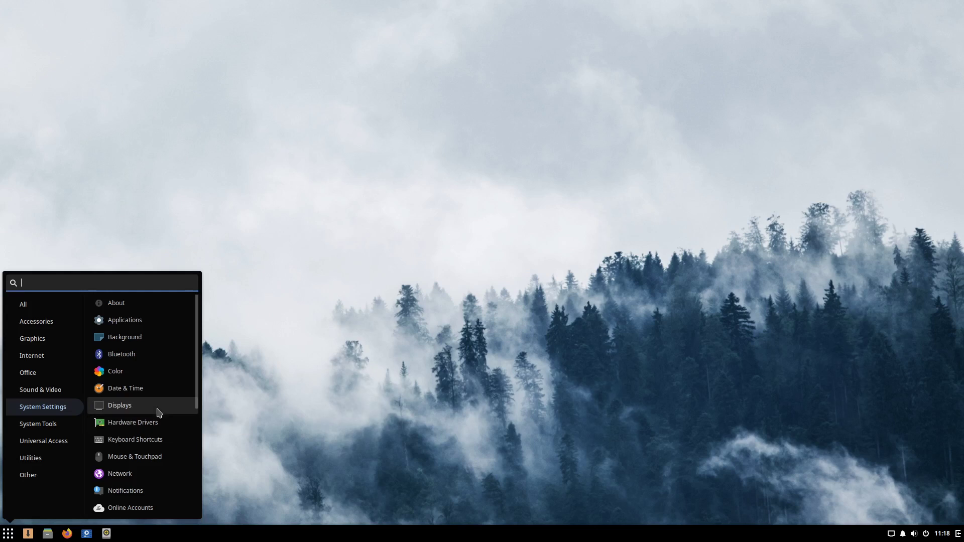
click(161, 441)
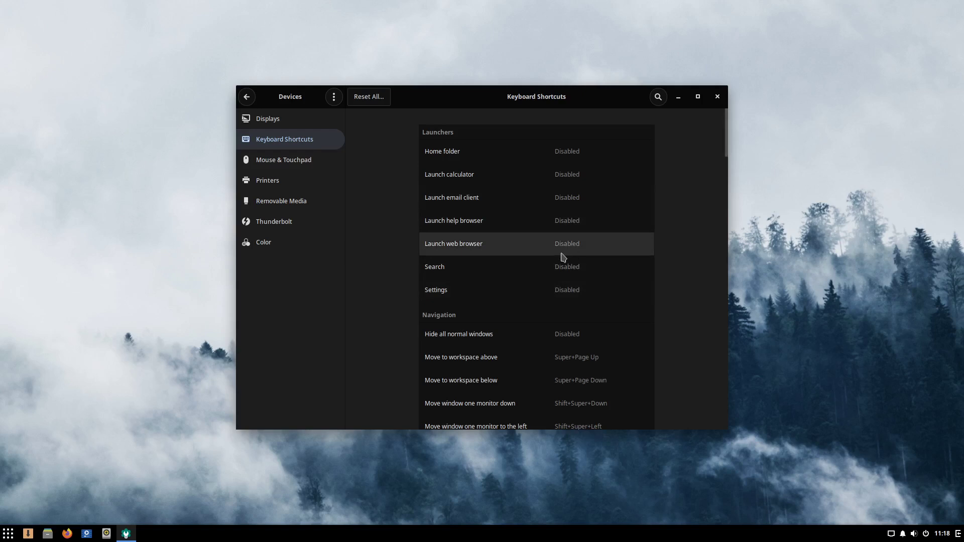
click(717, 98)
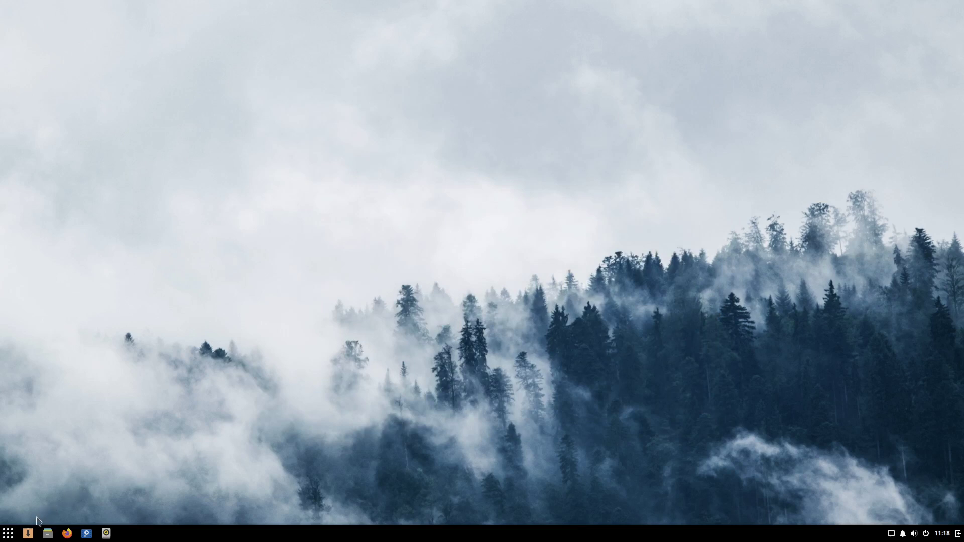
Browse the full list of entries in the System Settings category of the application menu
click(8, 533)
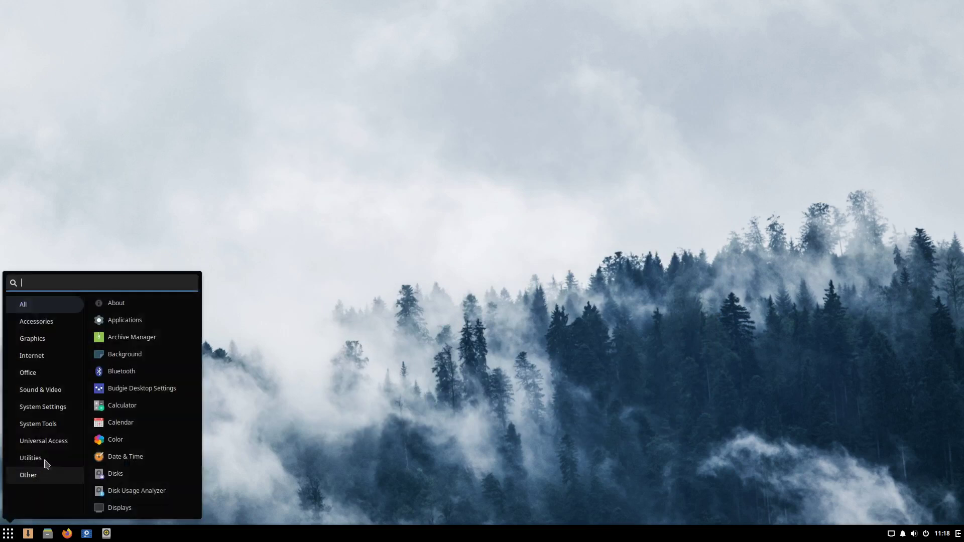
click(51, 407)
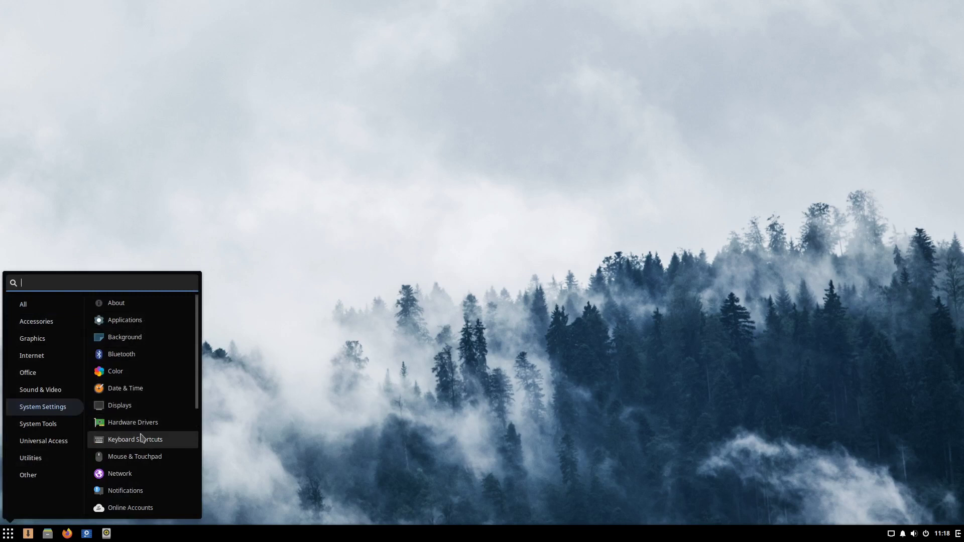
scroll(142, 438, down, 6)
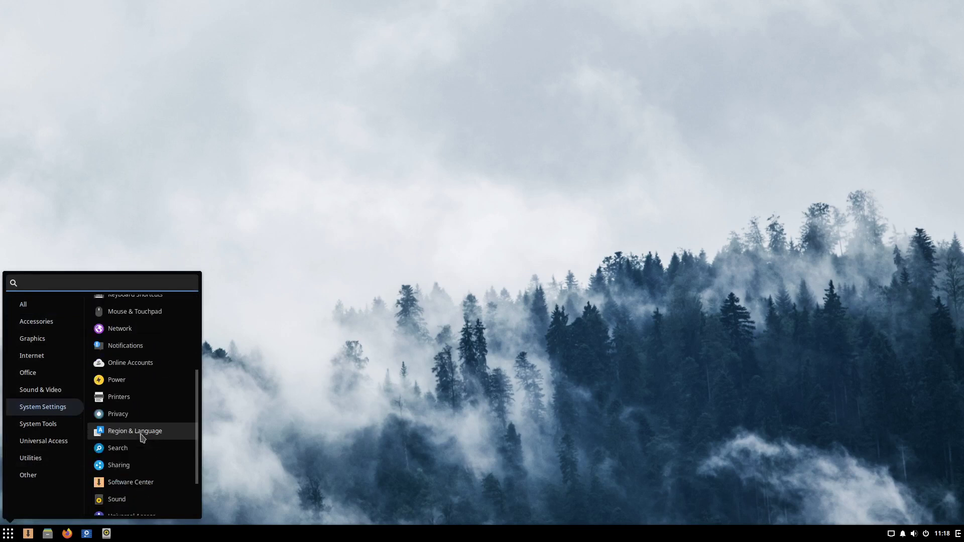
scroll(142, 438, down, 3)
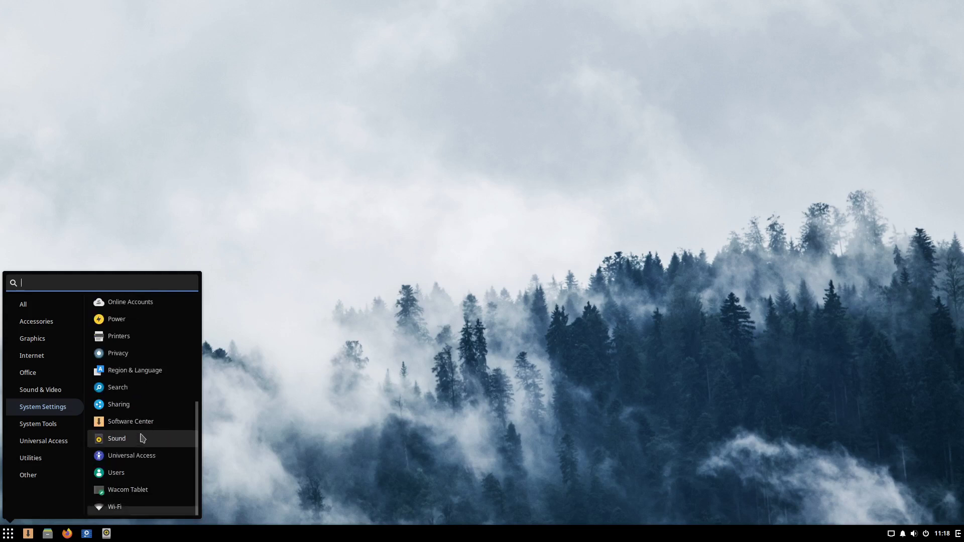
Launch Budgie Desktop Settings from System Tools and view the available widget and cursor themes on the Style page
click(59, 430)
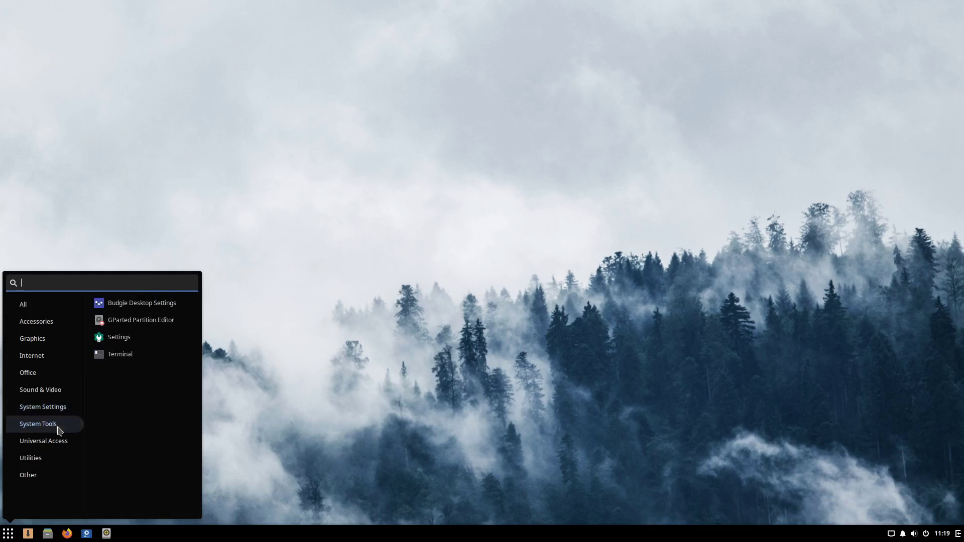
click(141, 303)
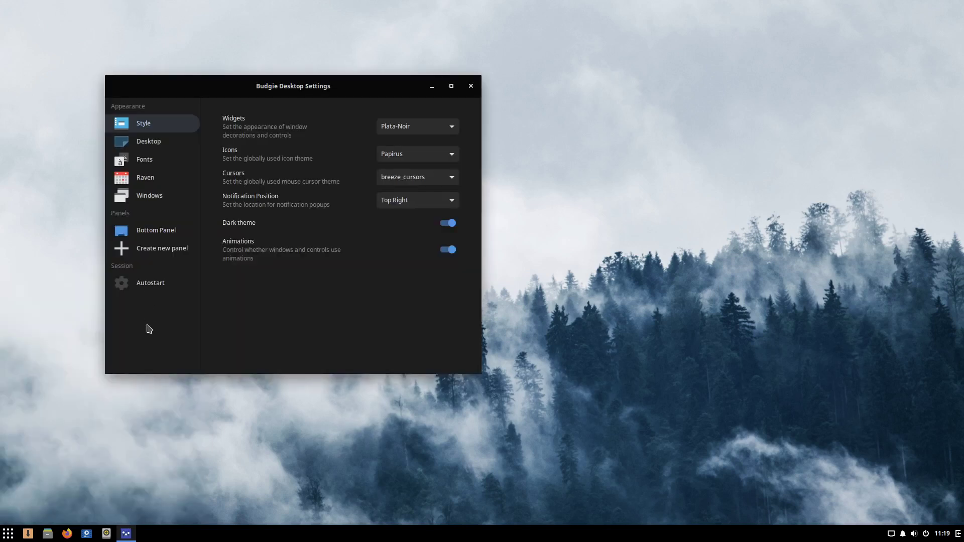
click(429, 130)
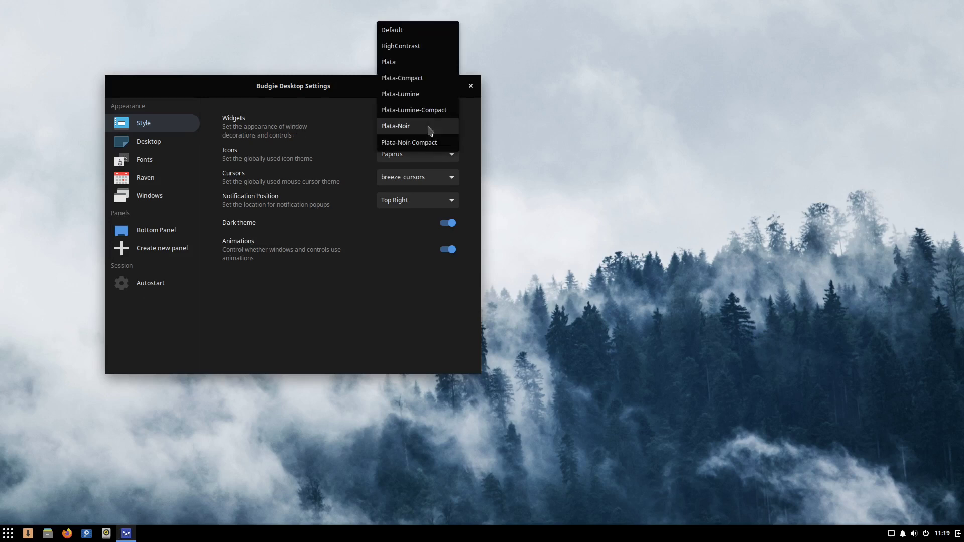
click(430, 129)
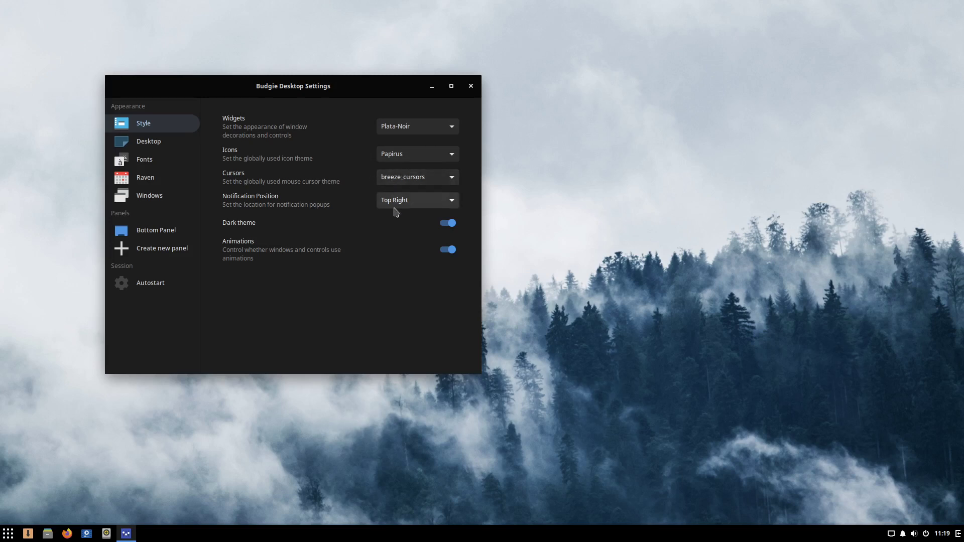
click(404, 182)
click(405, 177)
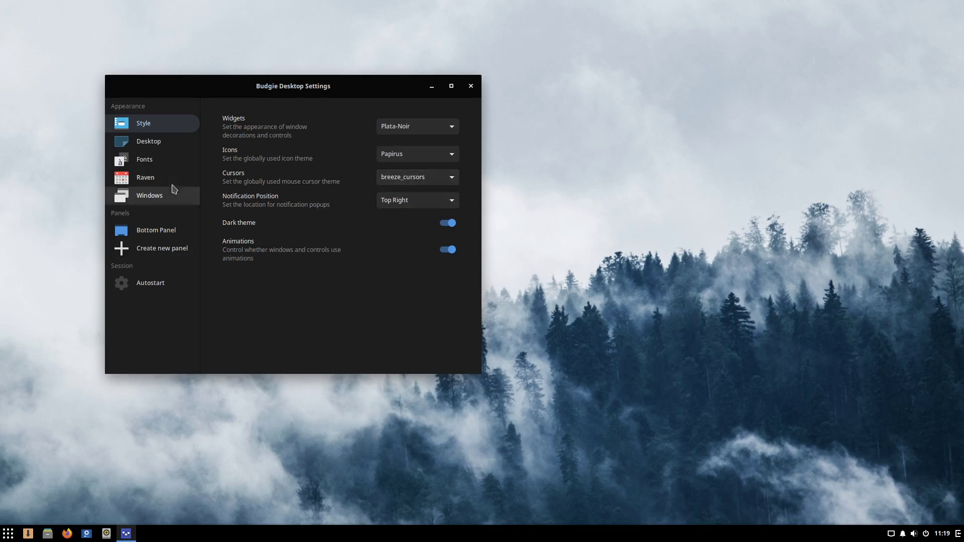
View the Desktop, Fonts, Raven, Windows, Bottom Panel, and Autostart pages, and close Budgie Desktop Settings
click(146, 142)
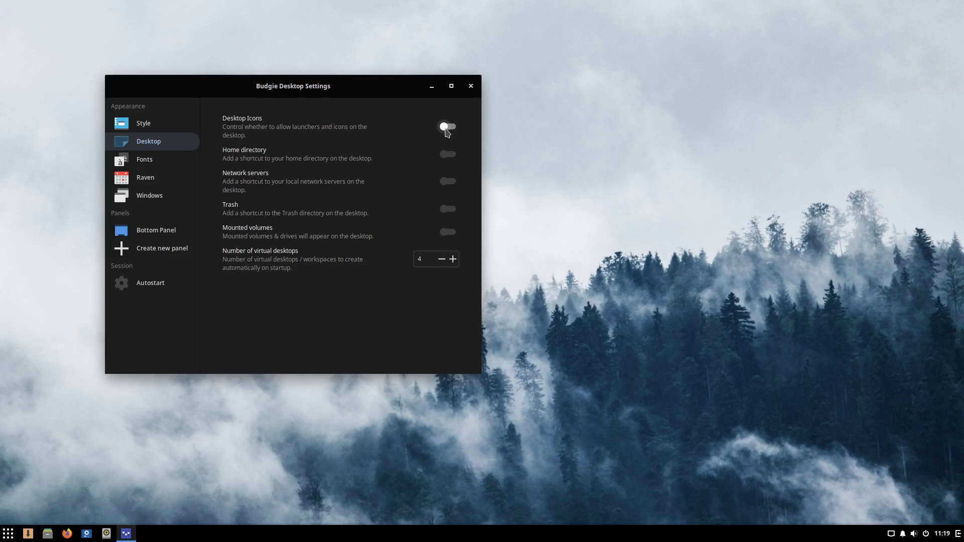
click(150, 166)
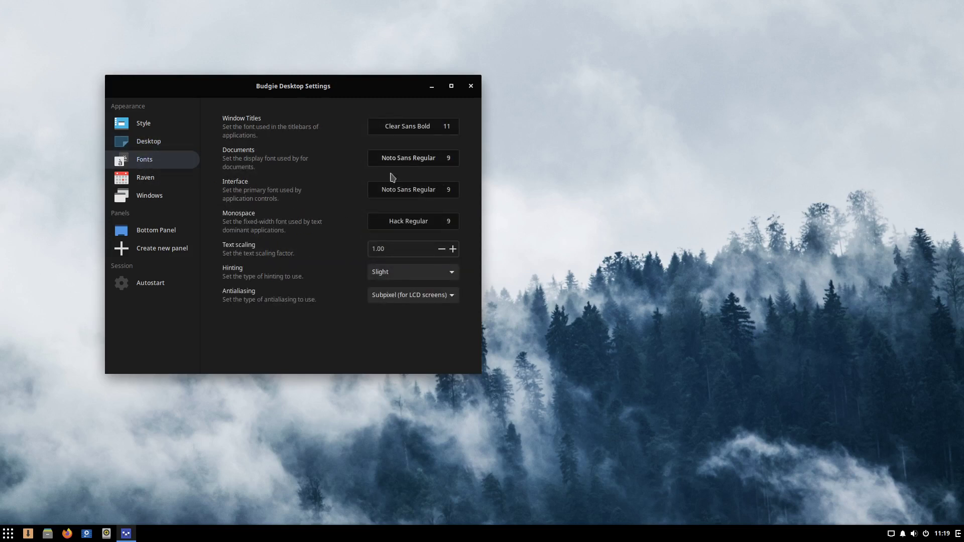
click(165, 180)
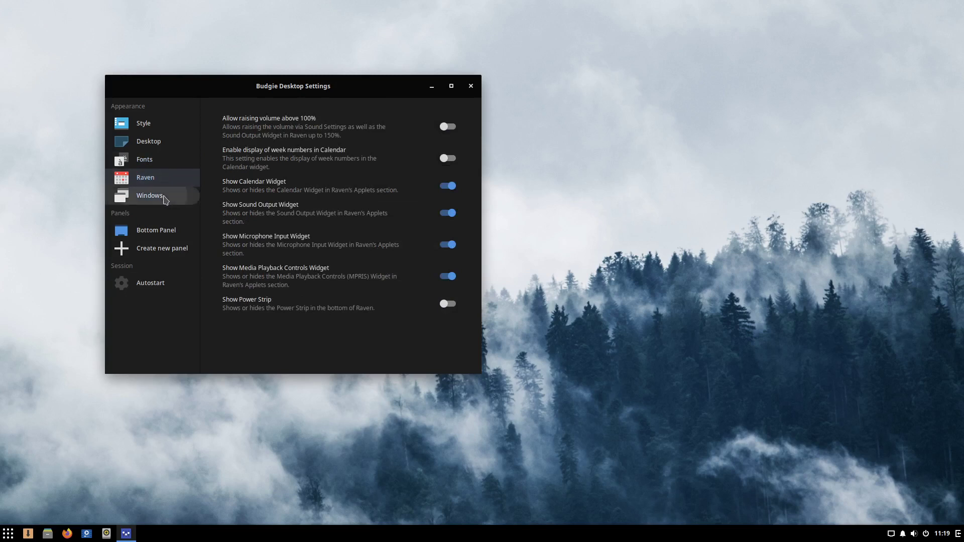
click(165, 199)
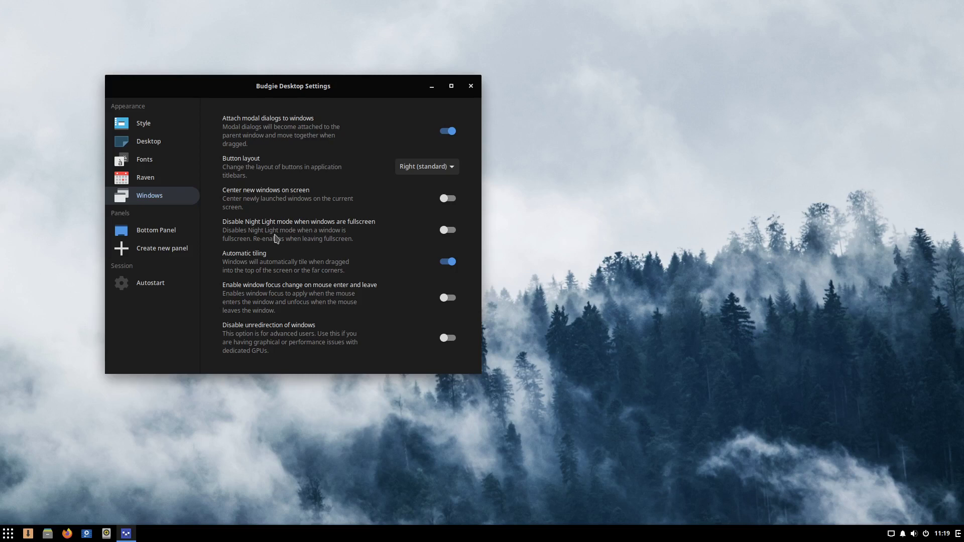
click(165, 235)
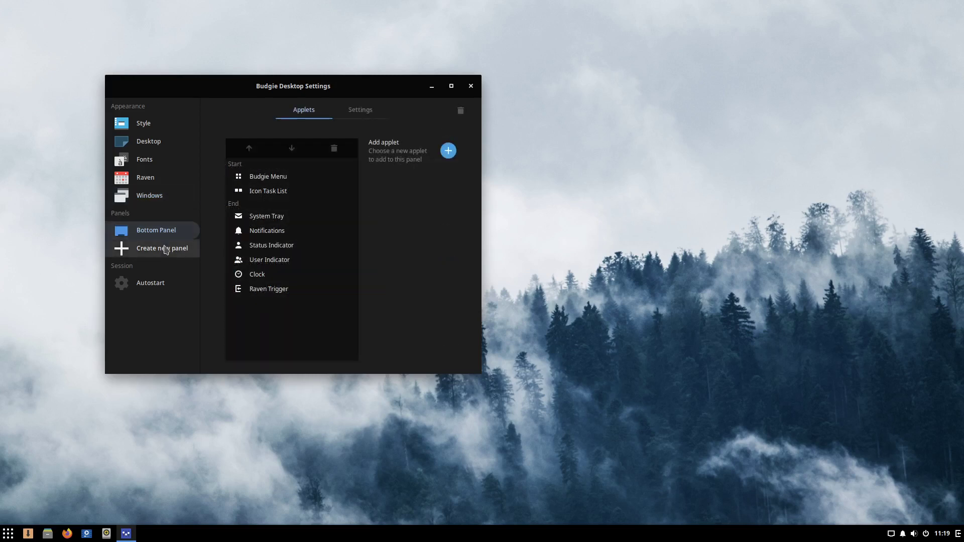
click(162, 285)
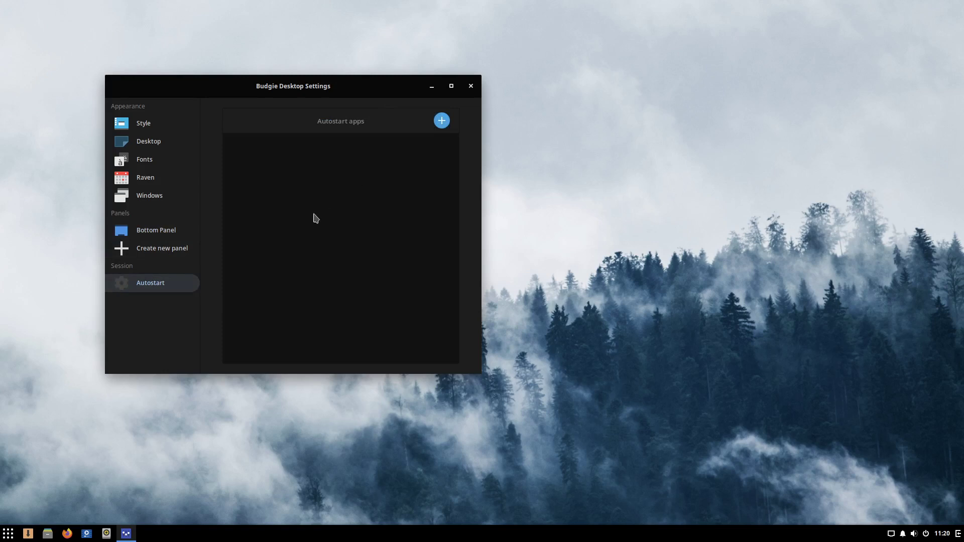
click(471, 87)
Launch Image Viewer from Utilities, view its options and About information, and close it
click(8, 534)
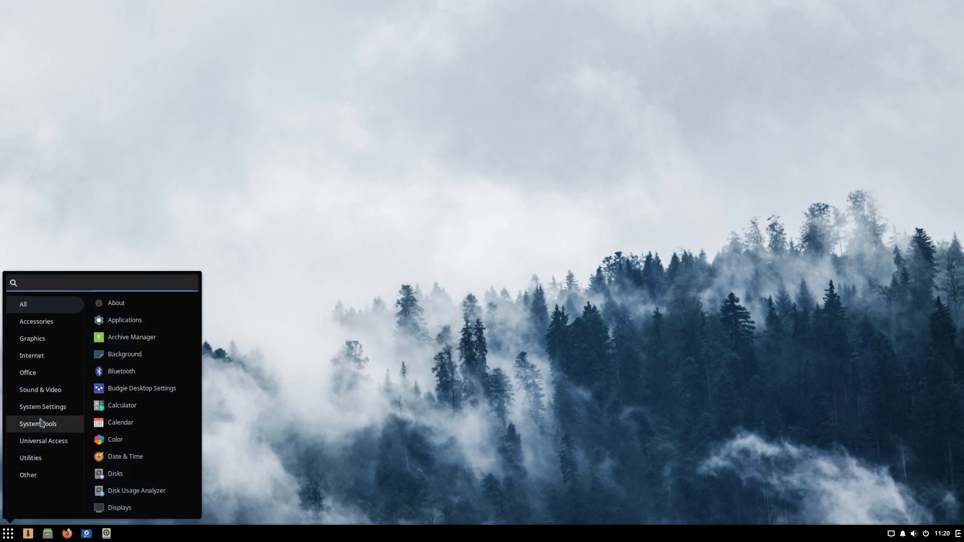
click(33, 459)
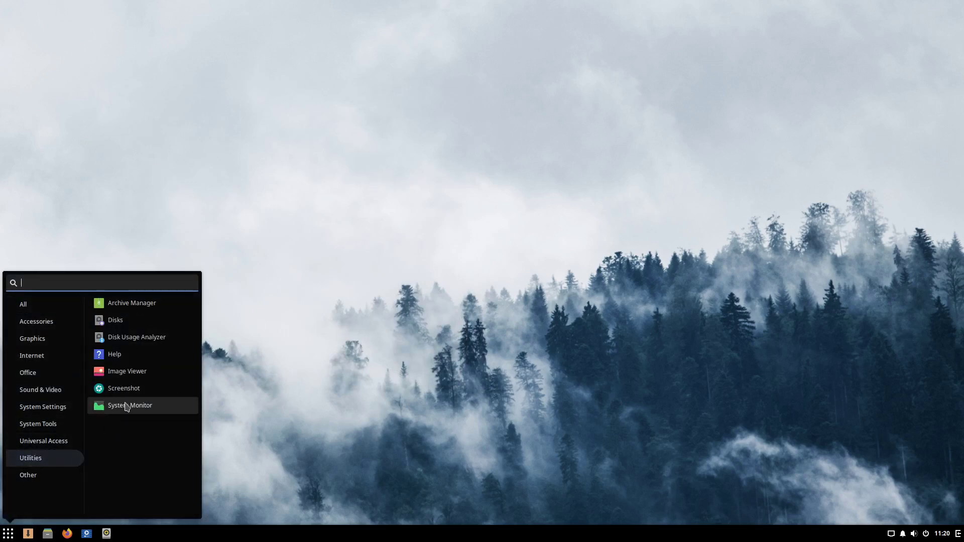
click(139, 374)
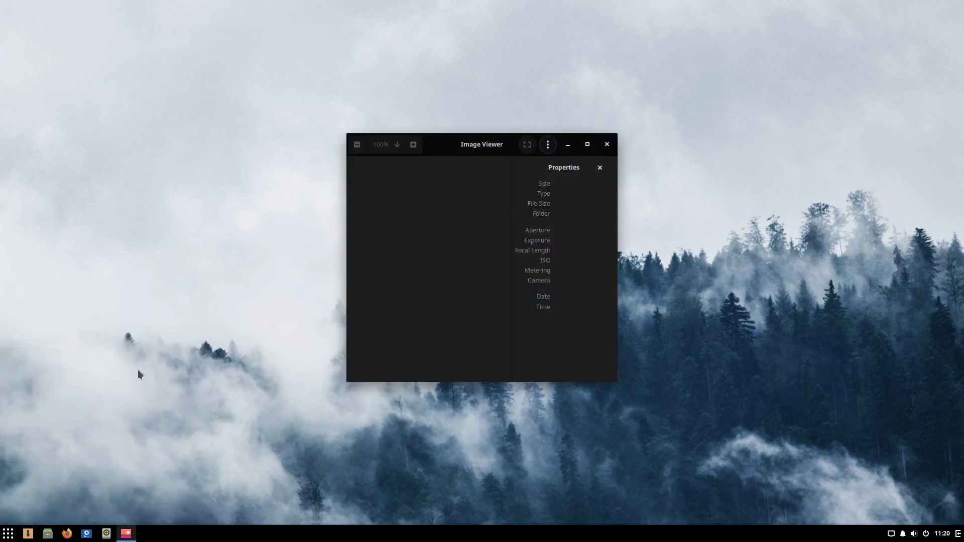
click(547, 146)
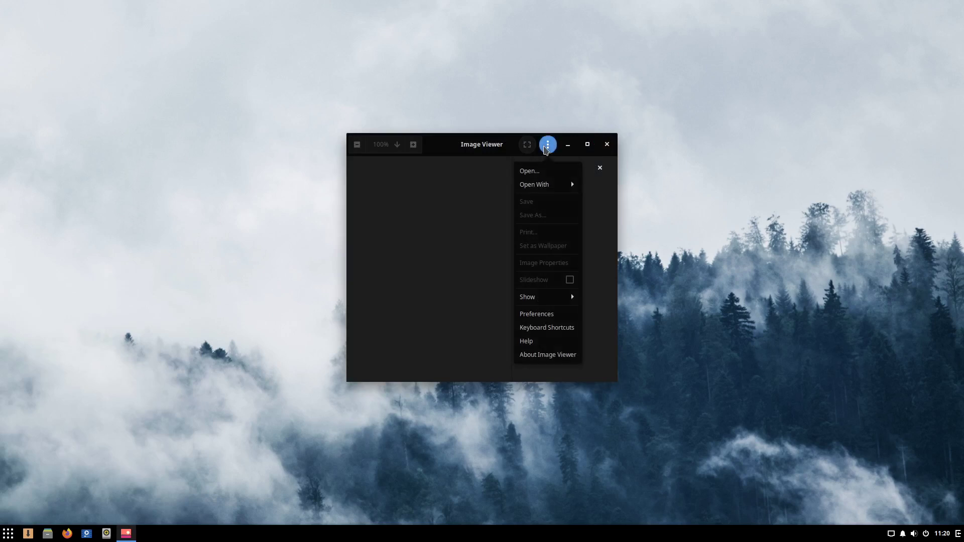
click(539, 360)
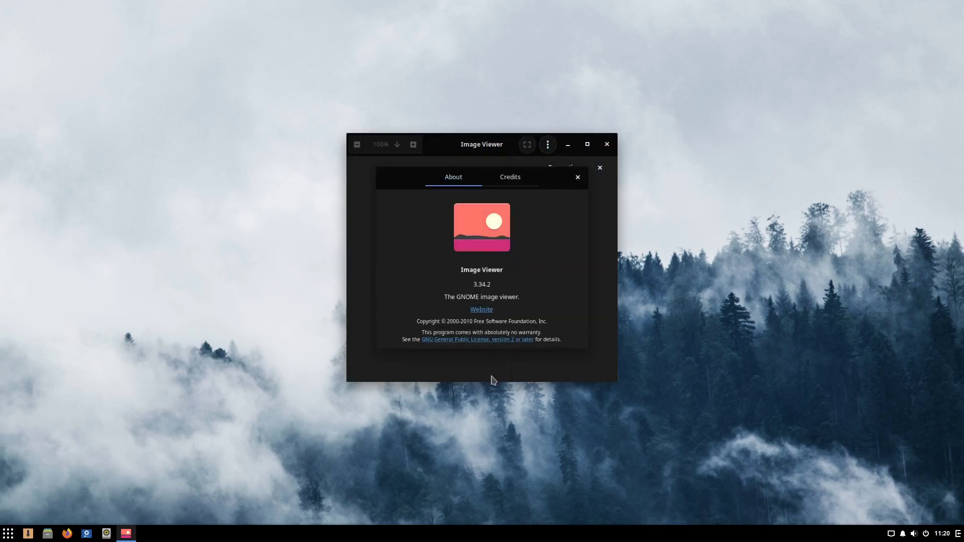
click(577, 178)
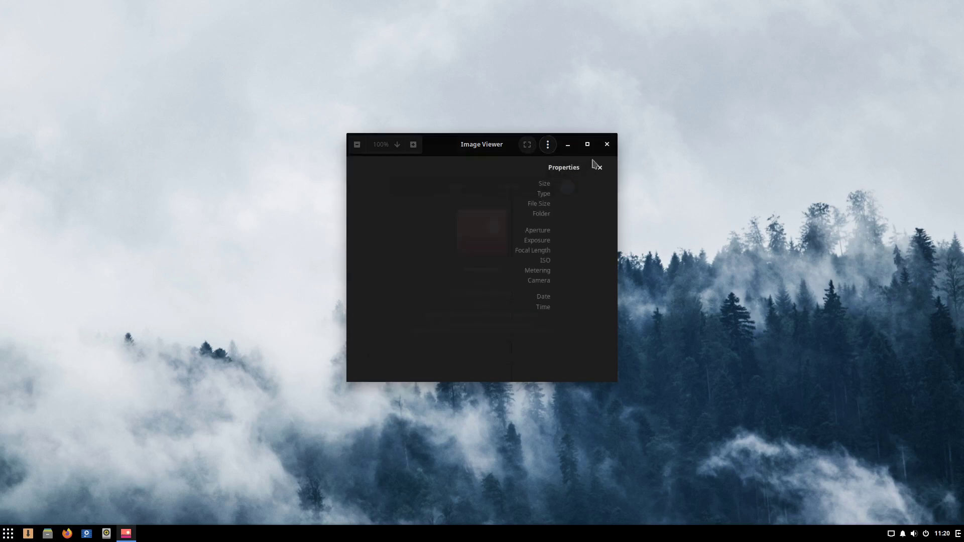
click(606, 144)
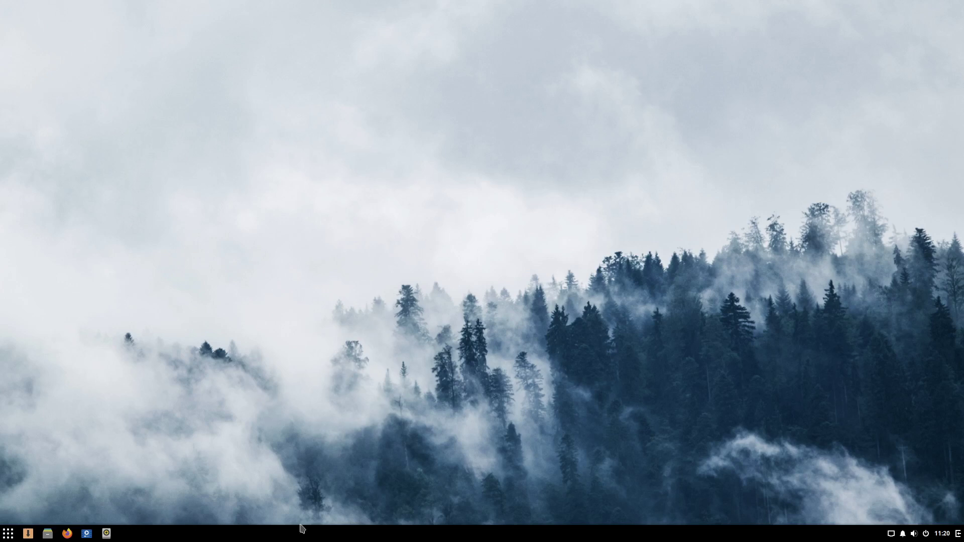
View the popups of the system tray indicators in turn, including notifications, volume, and power, closing each one
click(892, 534)
click(892, 536)
click(903, 534)
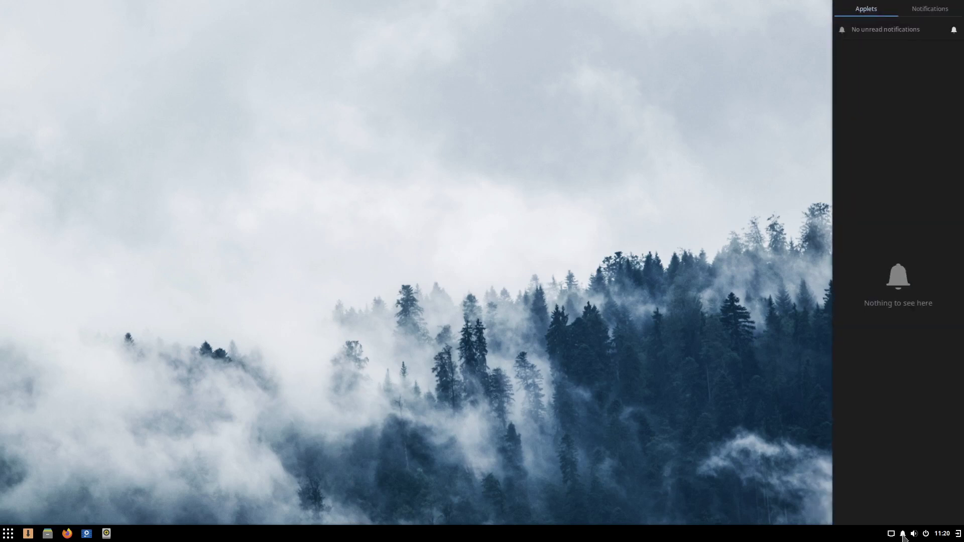
click(903, 535)
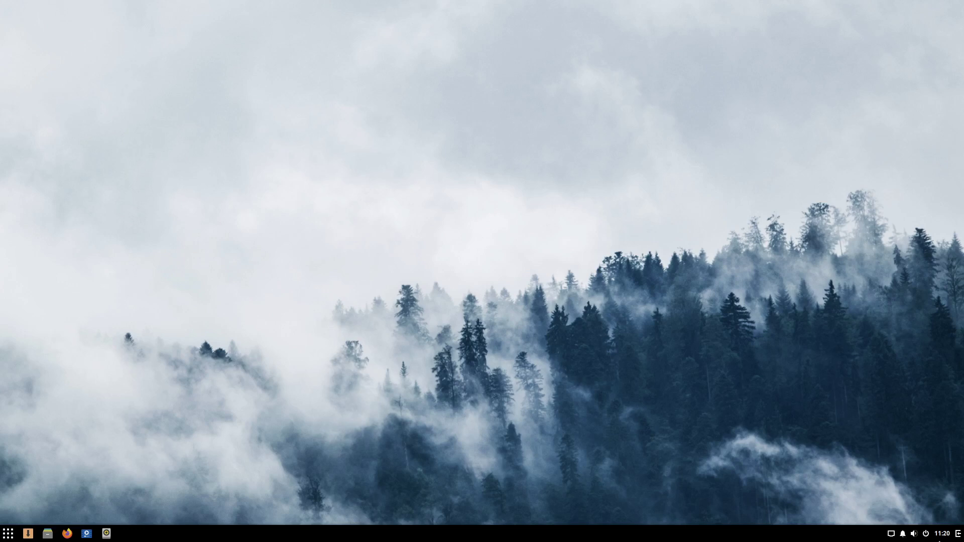
click(914, 534)
click(914, 534)
click(926, 534)
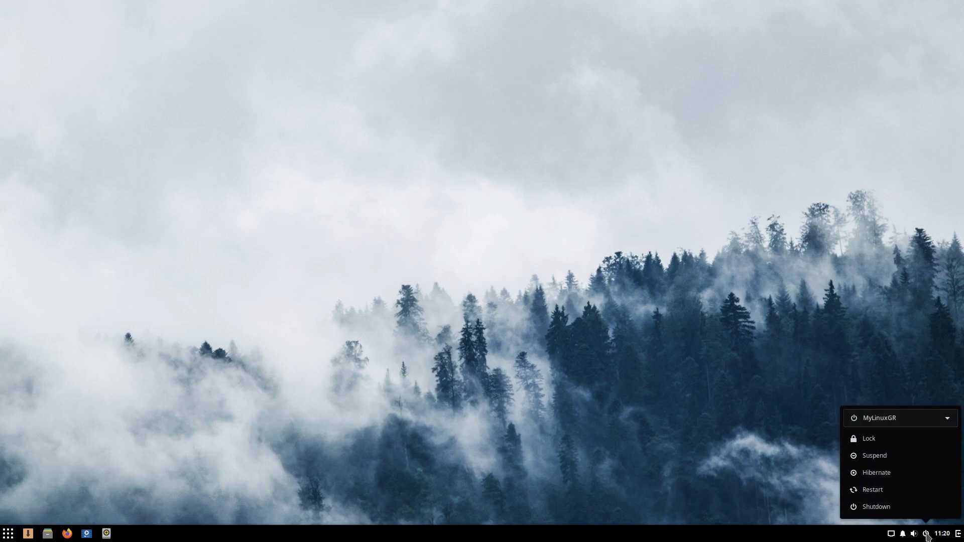
click(927, 534)
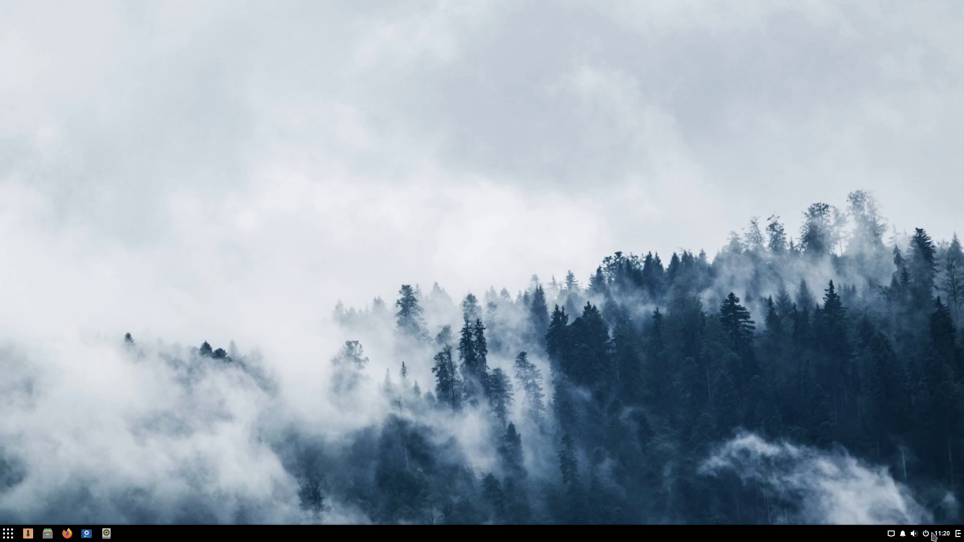
Launch Calendar from the panel clock, look at the Week and Month views, and close it
click(943, 535)
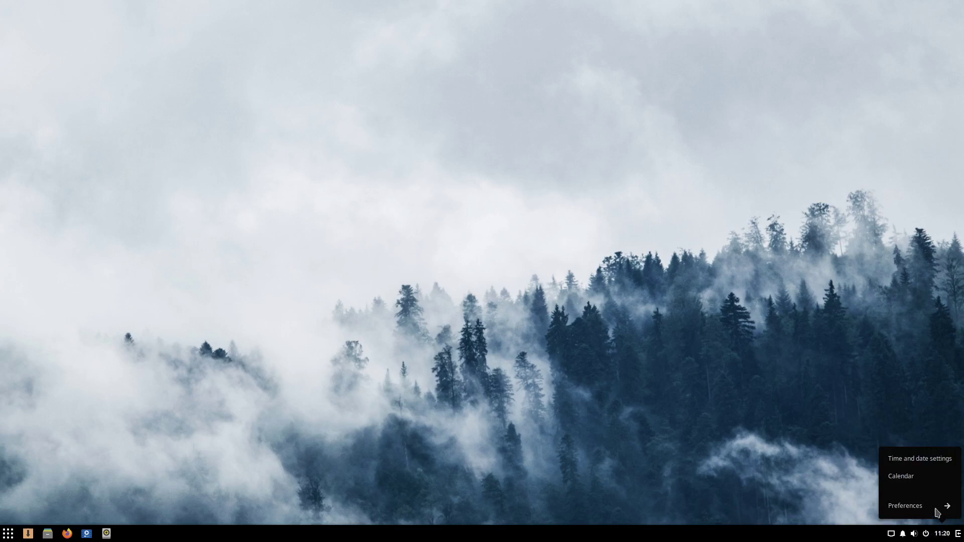
click(923, 478)
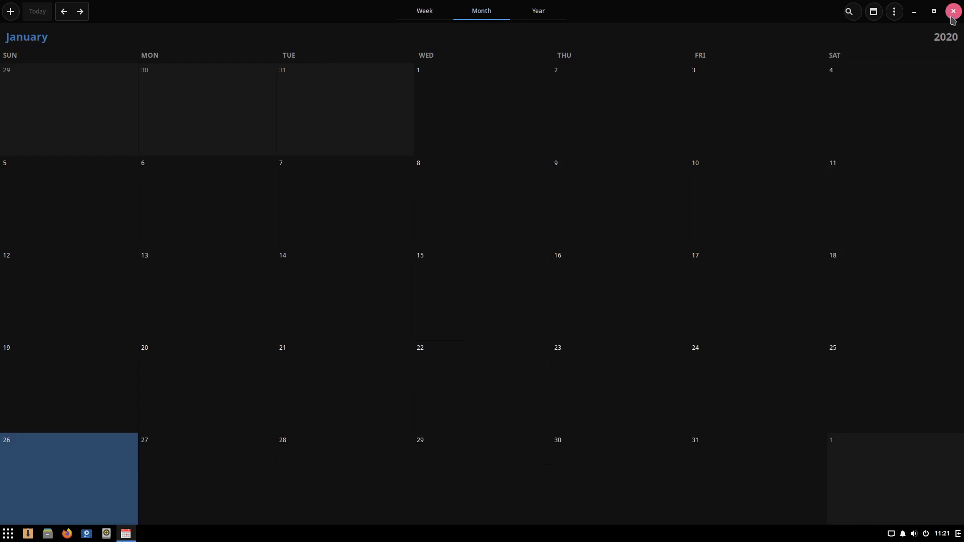
click(428, 11)
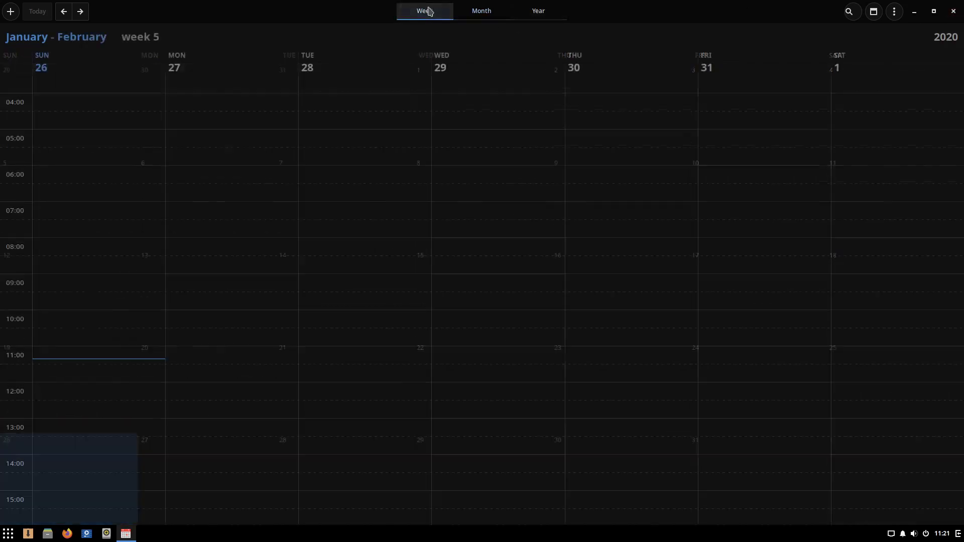
click(483, 14)
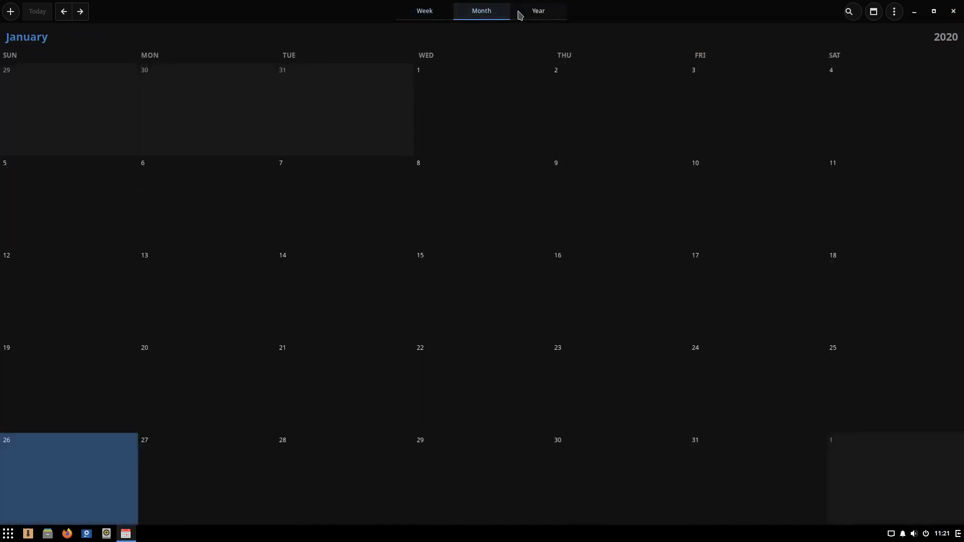
click(954, 14)
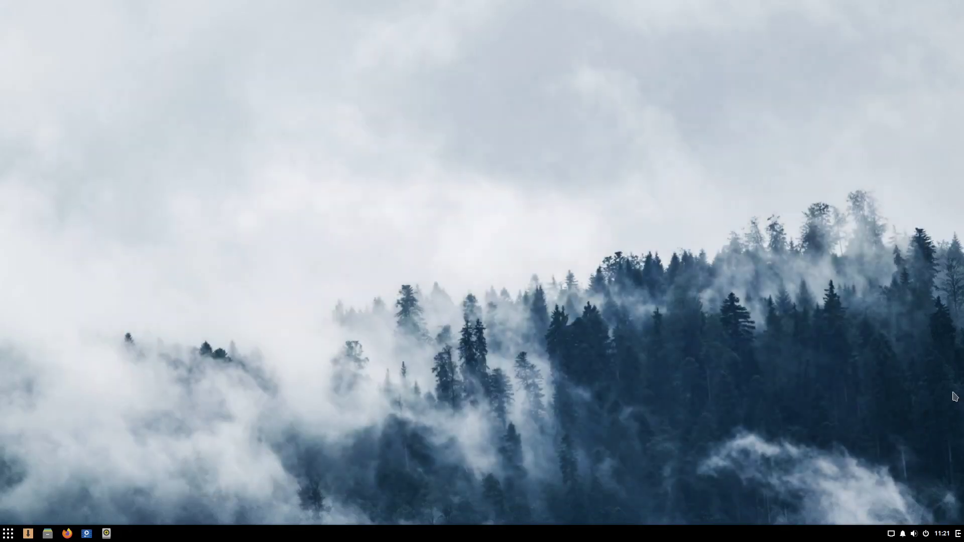
View the Applets and Notifications sections of the Raven sidebar, and close the sidebar
click(957, 535)
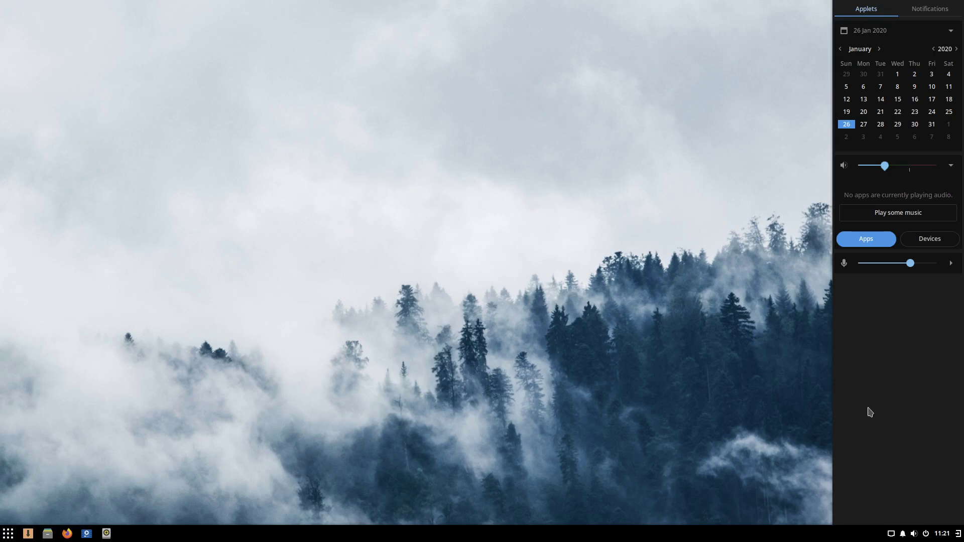
click(935, 10)
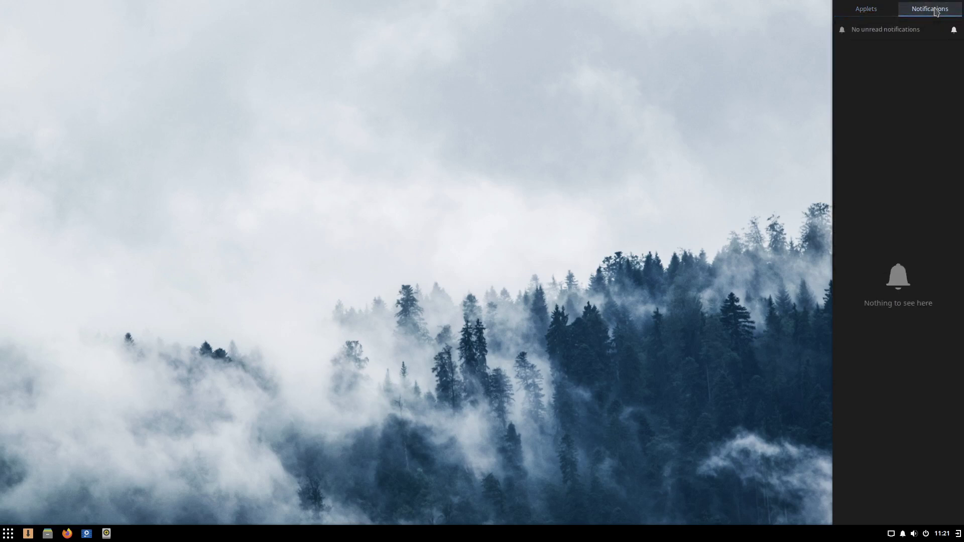
click(873, 10)
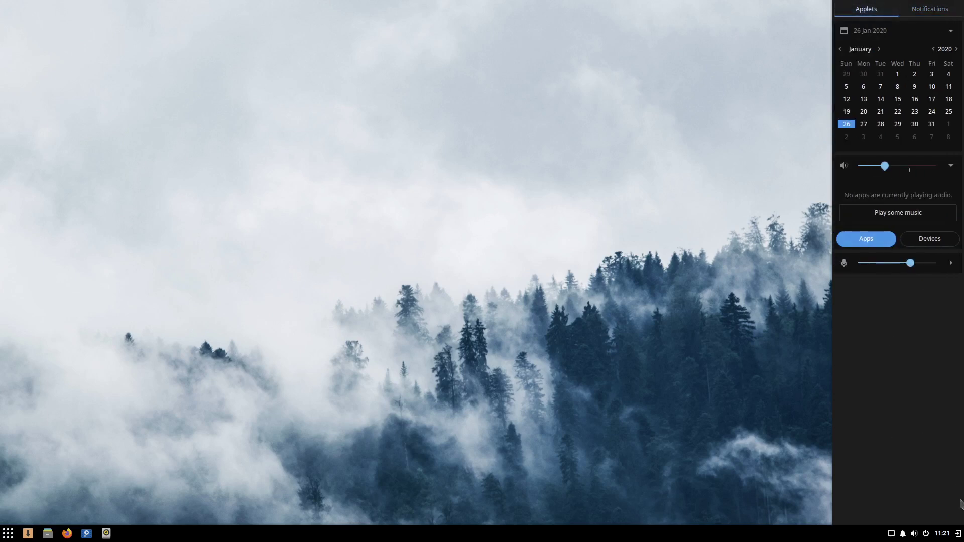
click(959, 535)
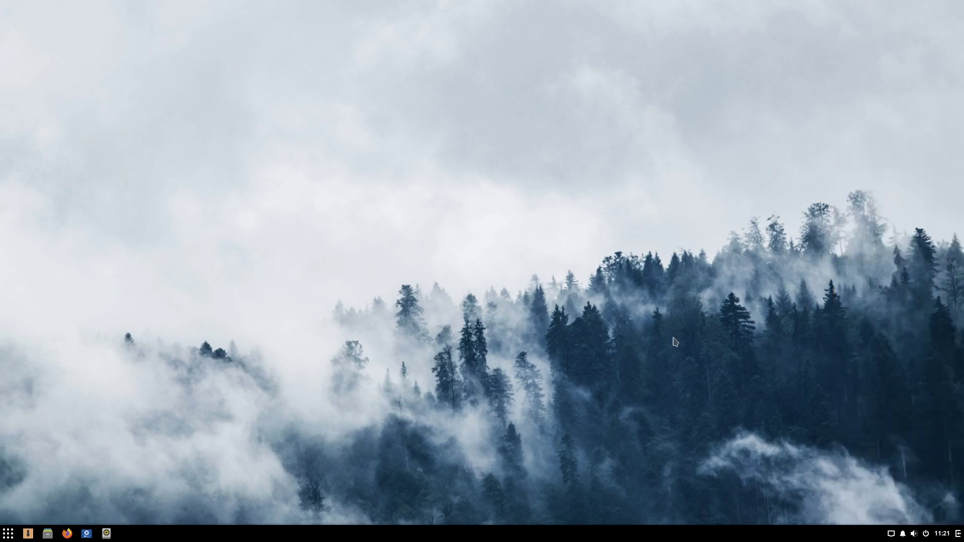